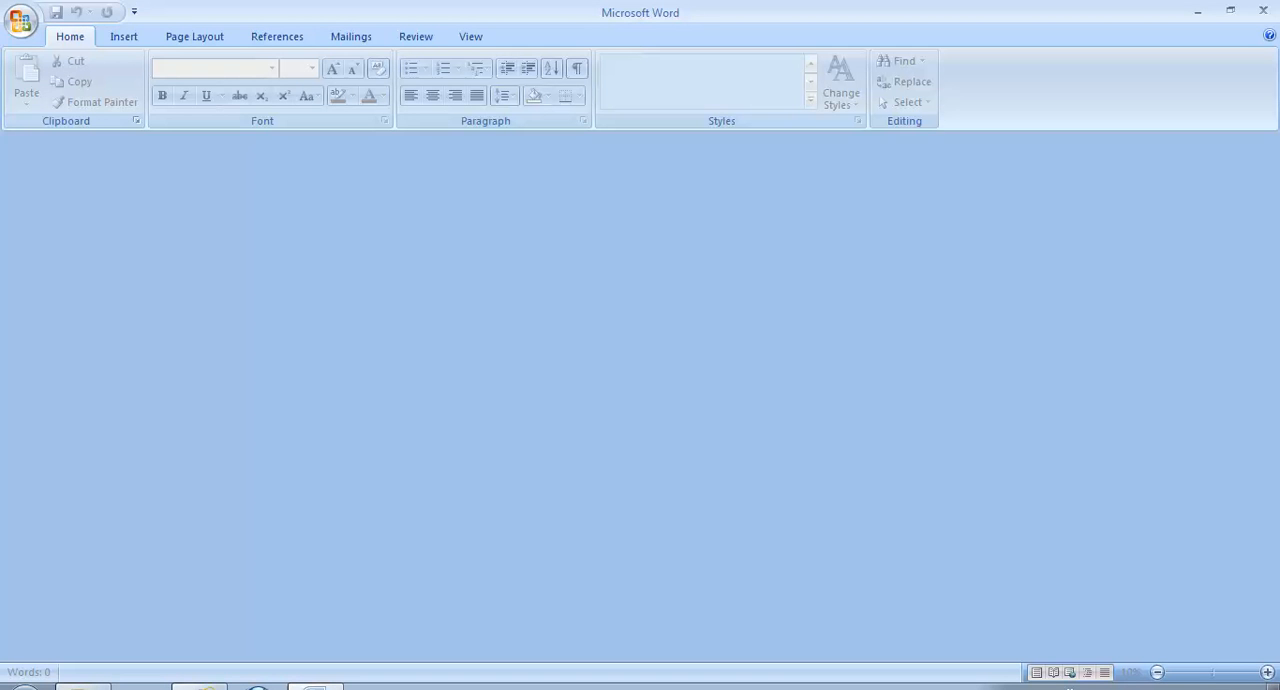
- Open club-invoice-request-form.docx and review its club details, company details and invoice item tables
{"action": "left_click", "coordinate": [20, 20]}
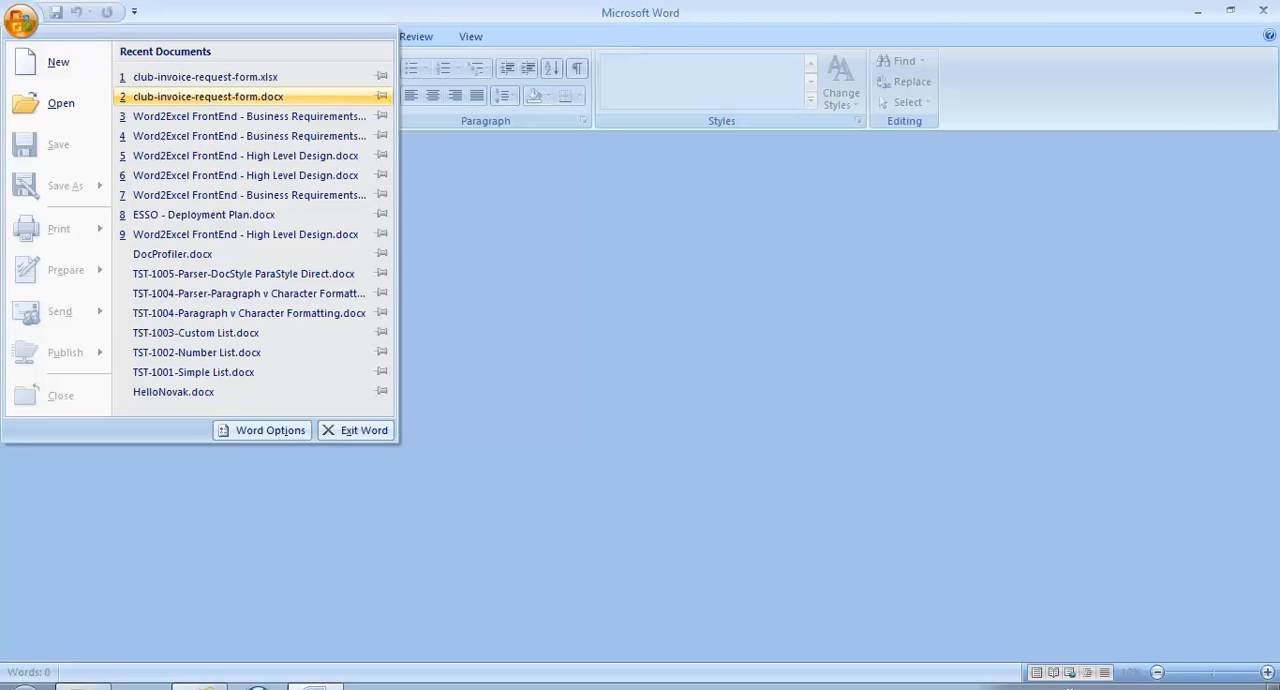
{"action": "left_click", "coordinate": [208, 96]}
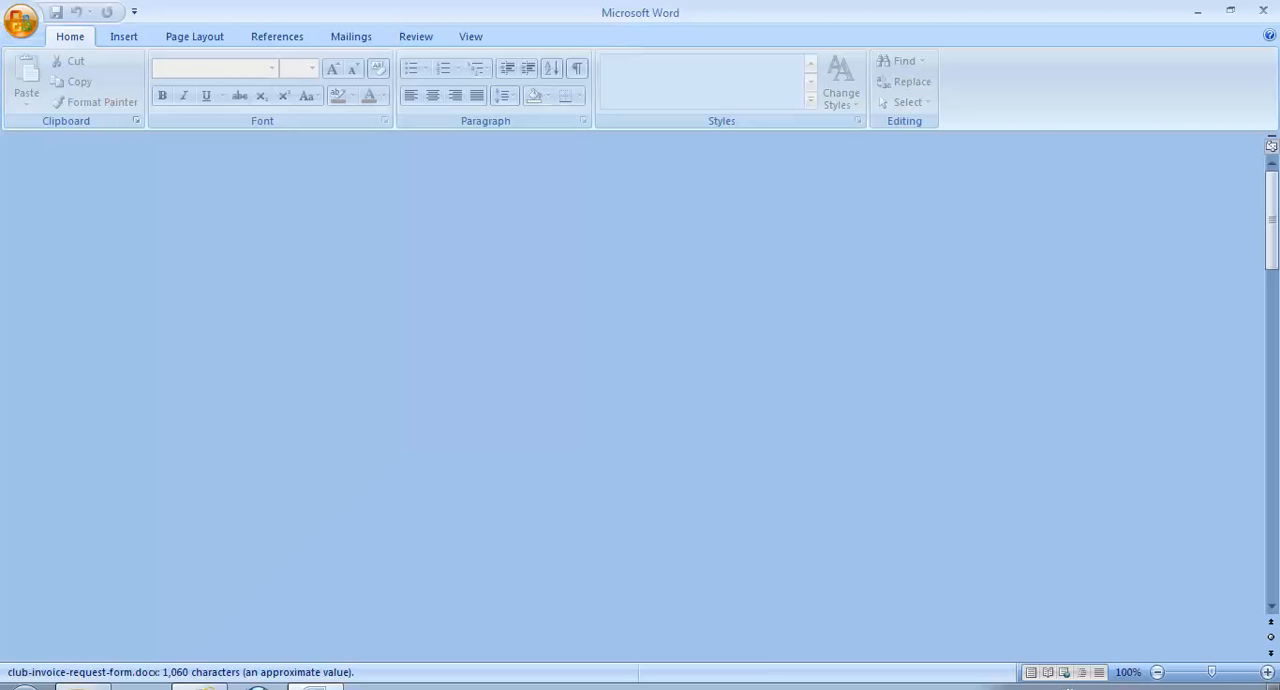
{"action": "scroll", "coordinate": [640, 400], "scroll_direction": "down", "scroll_amount": 2}
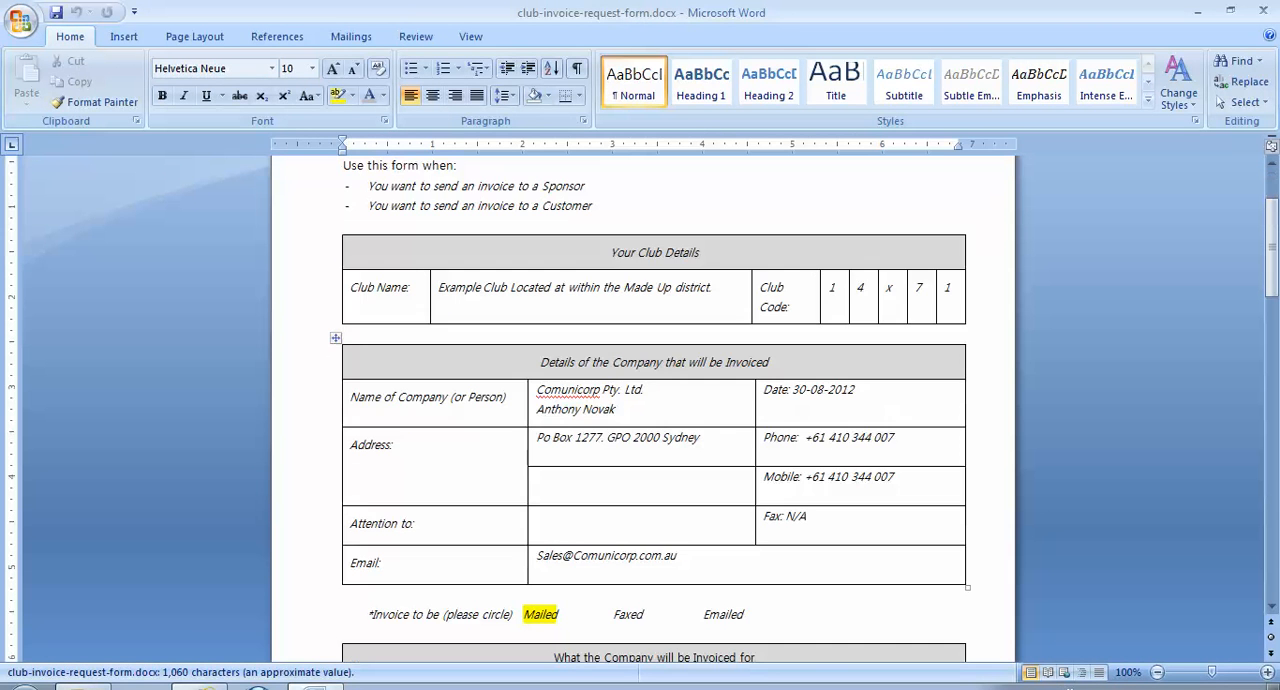
{"action": "scroll", "coordinate": [640, 400], "scroll_direction": "down", "scroll_amount": 5}
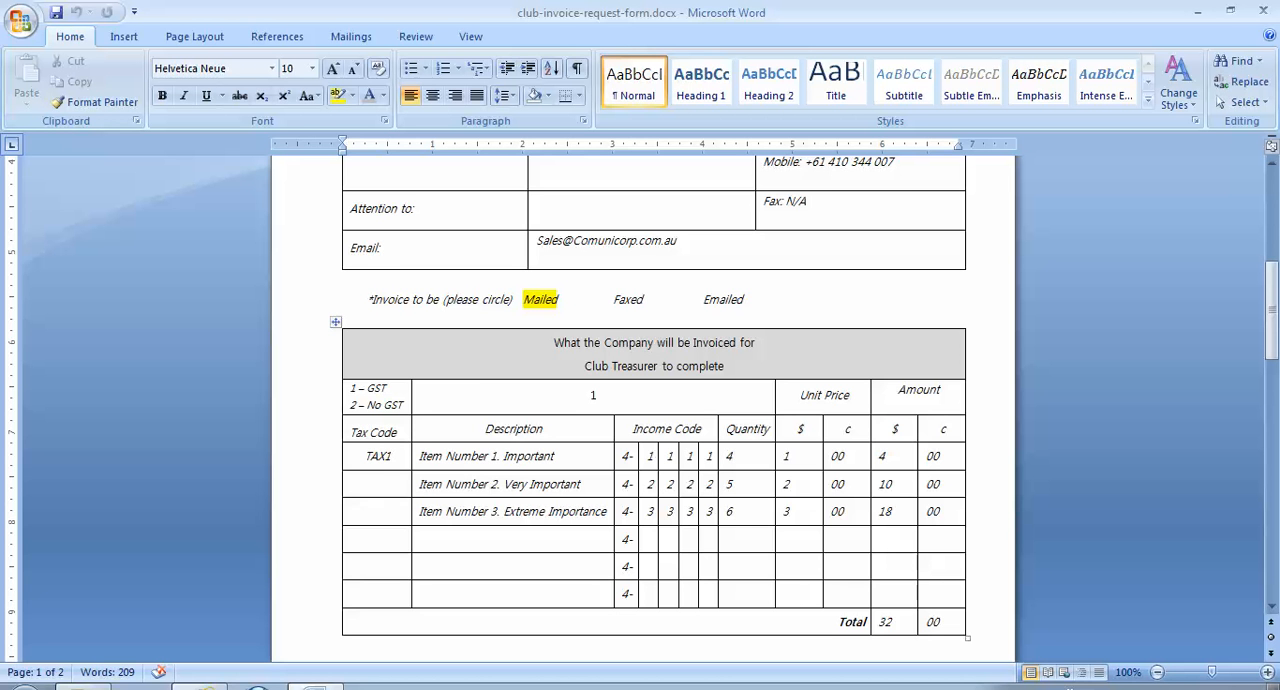
{"action": "scroll", "coordinate": [643, 410], "scroll_direction": "up", "scroll_amount": 6}
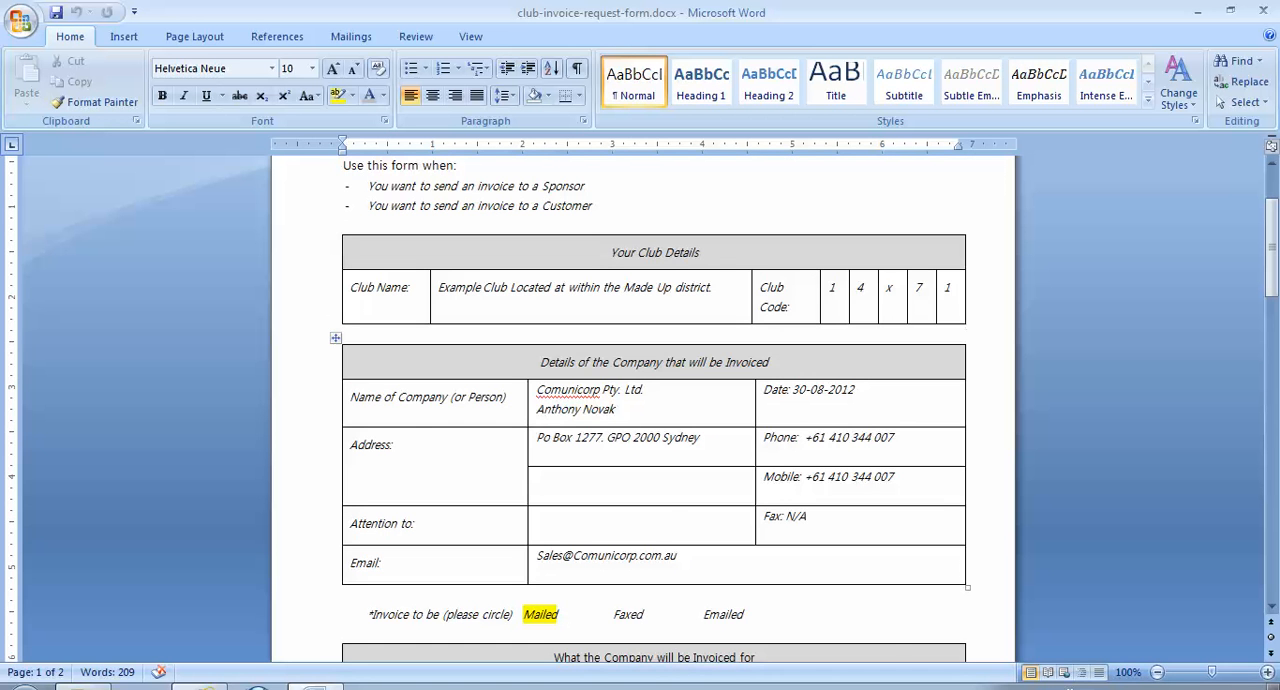
{"action": "scroll", "coordinate": [650, 410], "scroll_direction": "down", "scroll_amount": 7}
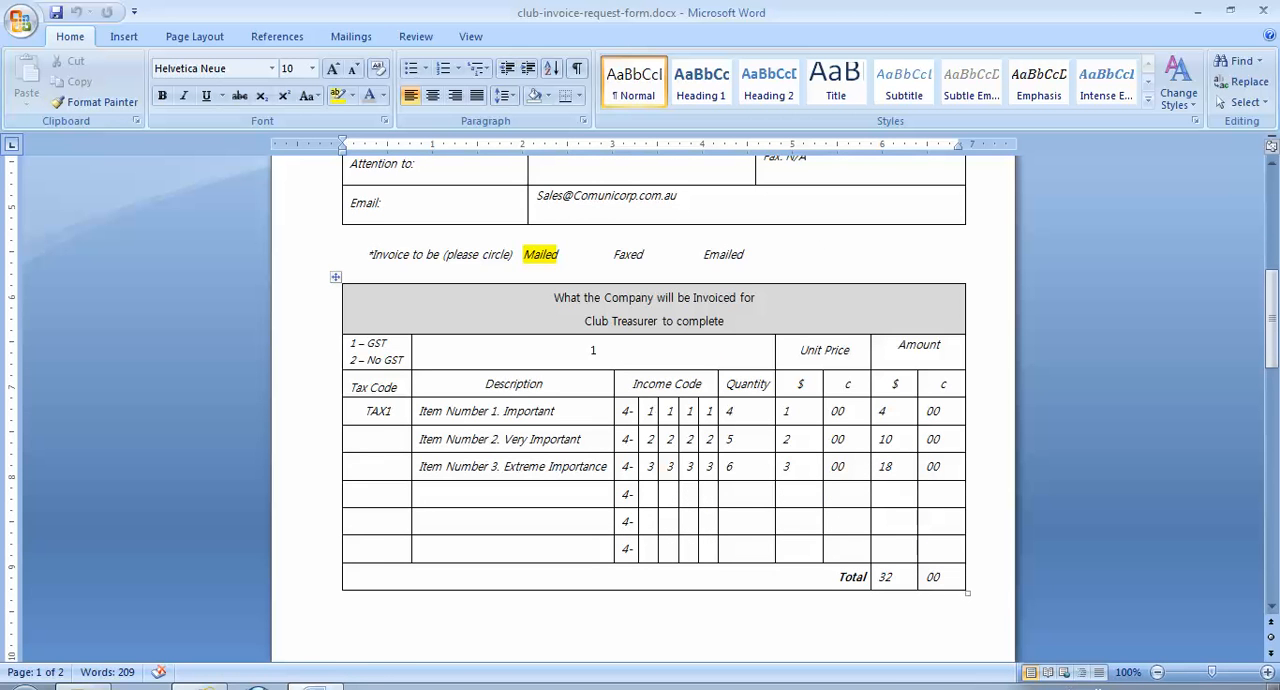
- Open the SaveasExcel Custom Template workbook from the installed Comunicorp programs
{"action": "left_click", "coordinate": [24, 686]}
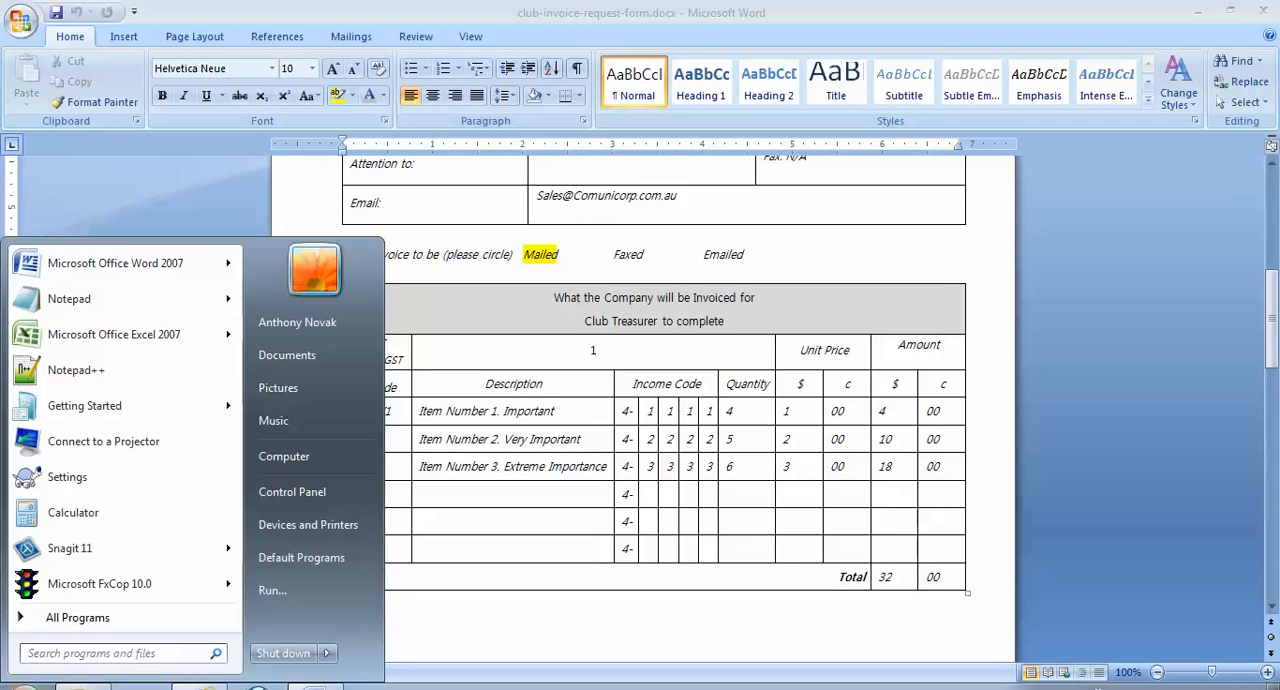
{"action": "left_click", "coordinate": [78, 618]}
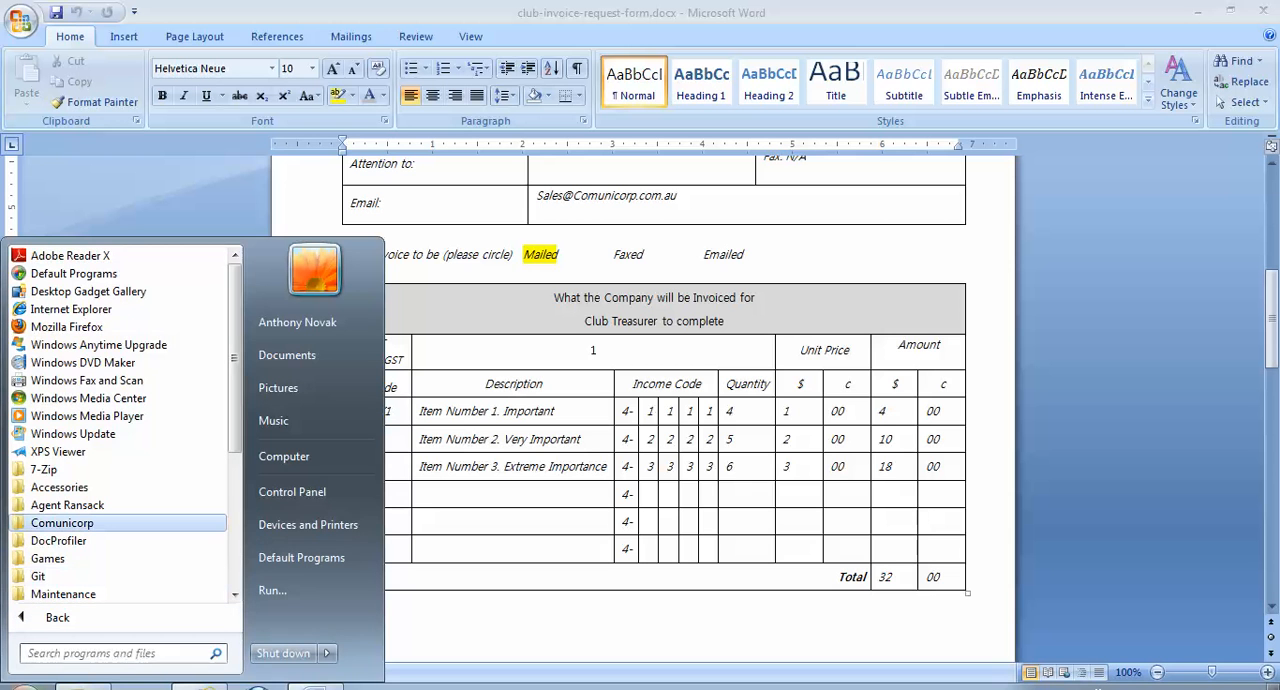
{"action": "left_click", "coordinate": [62, 523]}
{"action": "left_click", "coordinate": [77, 540]}
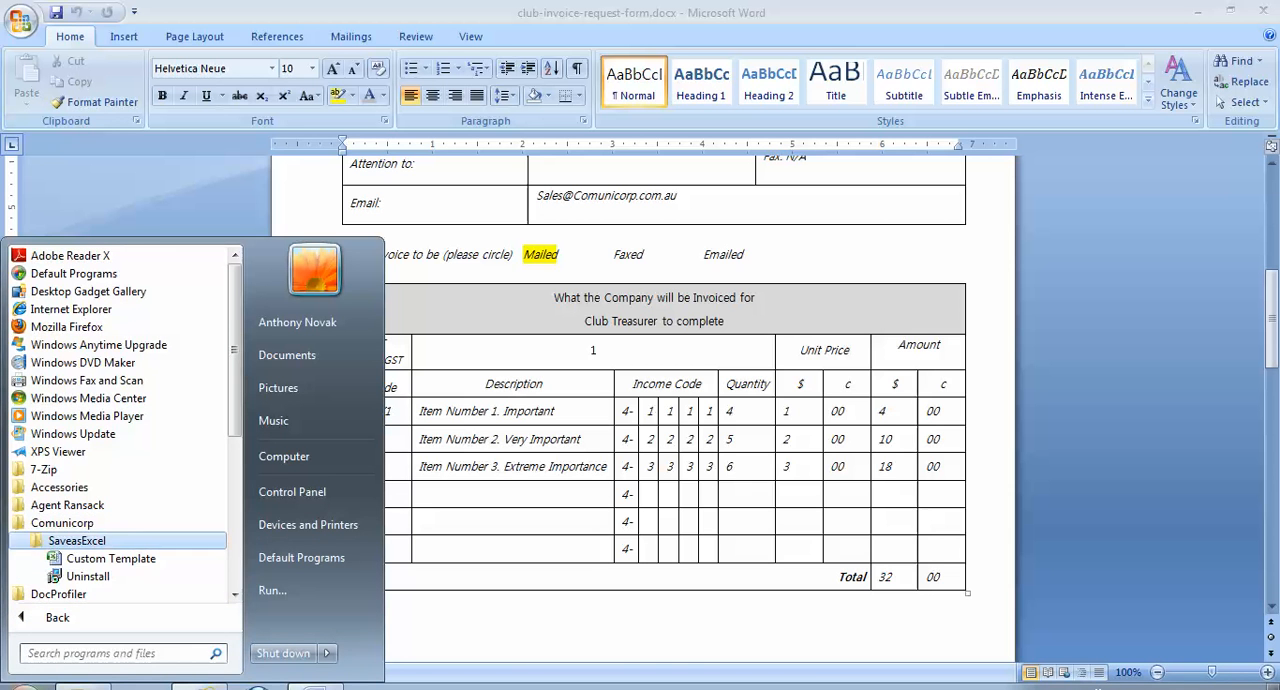
{"action": "left_click", "coordinate": [110, 558]}
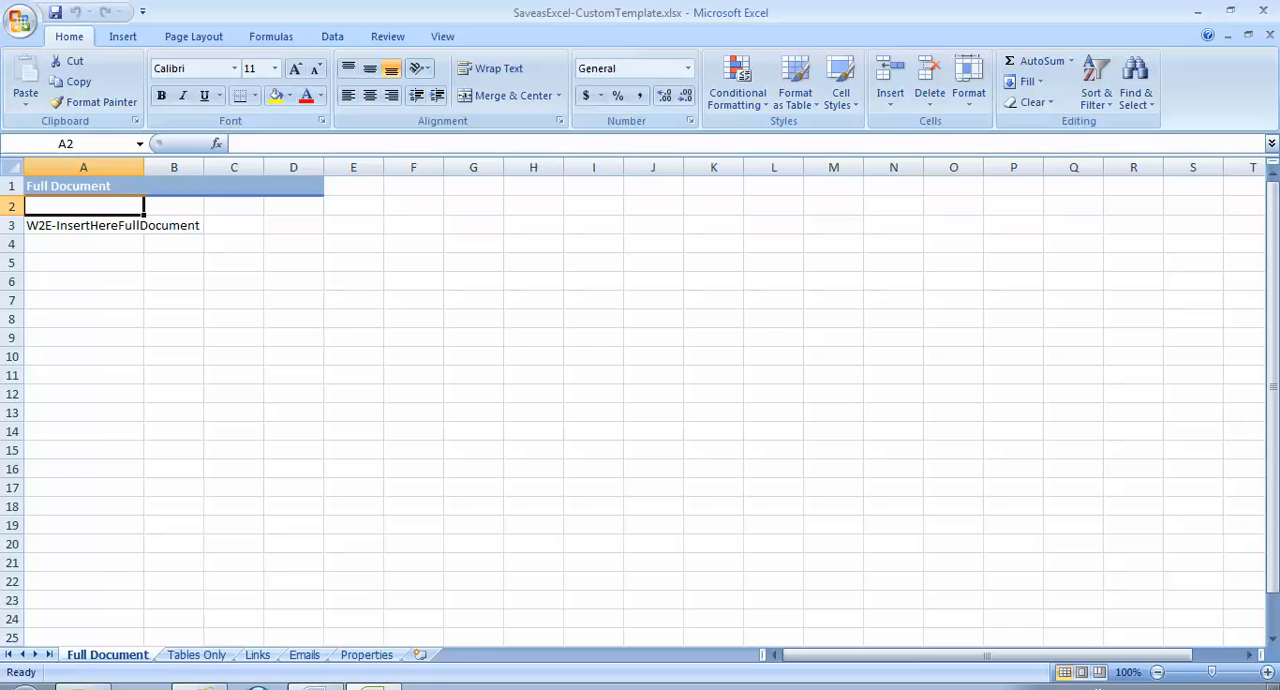
- Examine the insertion placeholders on the template's Full Document, Tables Only, Links, Emails and Properties sheets
{"action": "key", "text": "ctrl+Page_Down"}
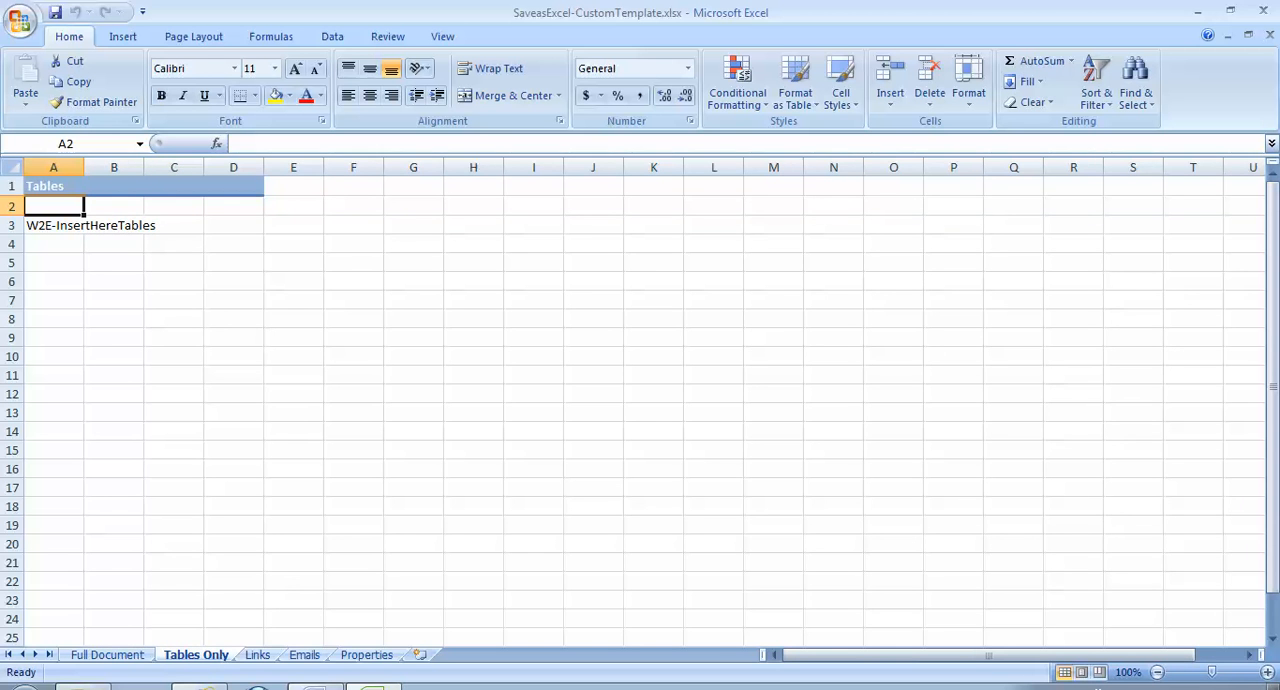
{"action": "key", "text": "ctrl+Page_Down"}
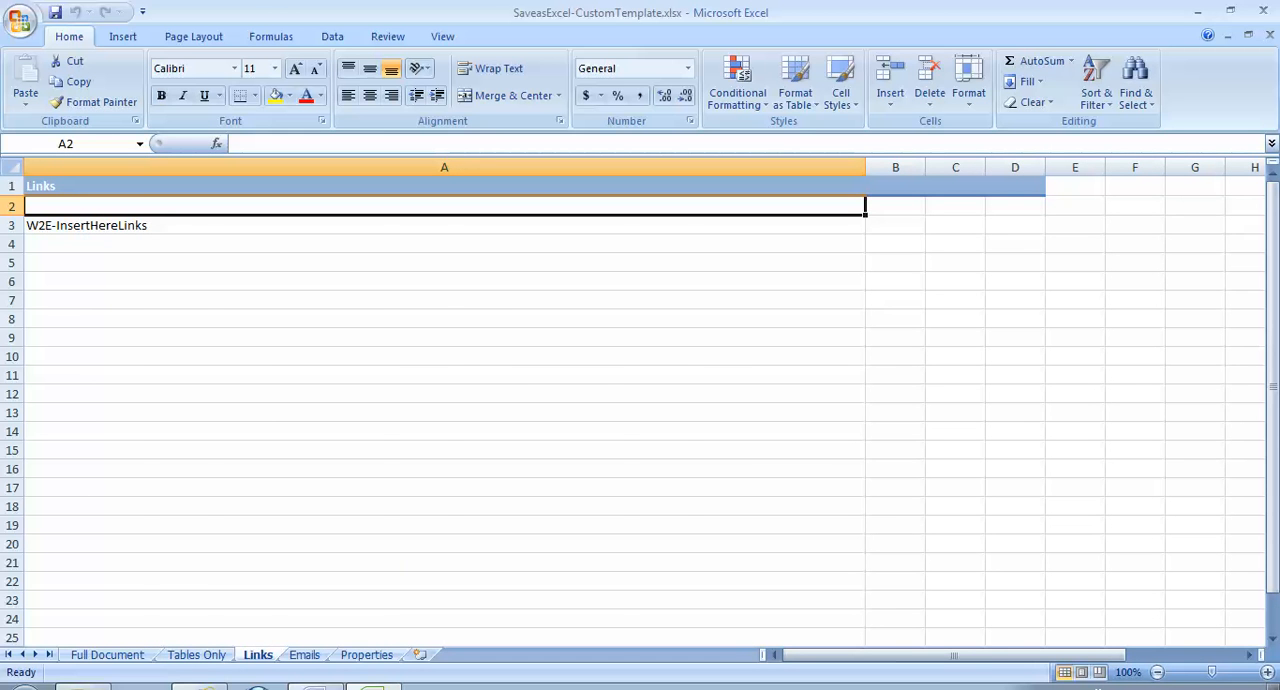
{"action": "key", "text": "ctrl+Page_Down"}
{"action": "key", "text": "ctrl+Page_Down"}
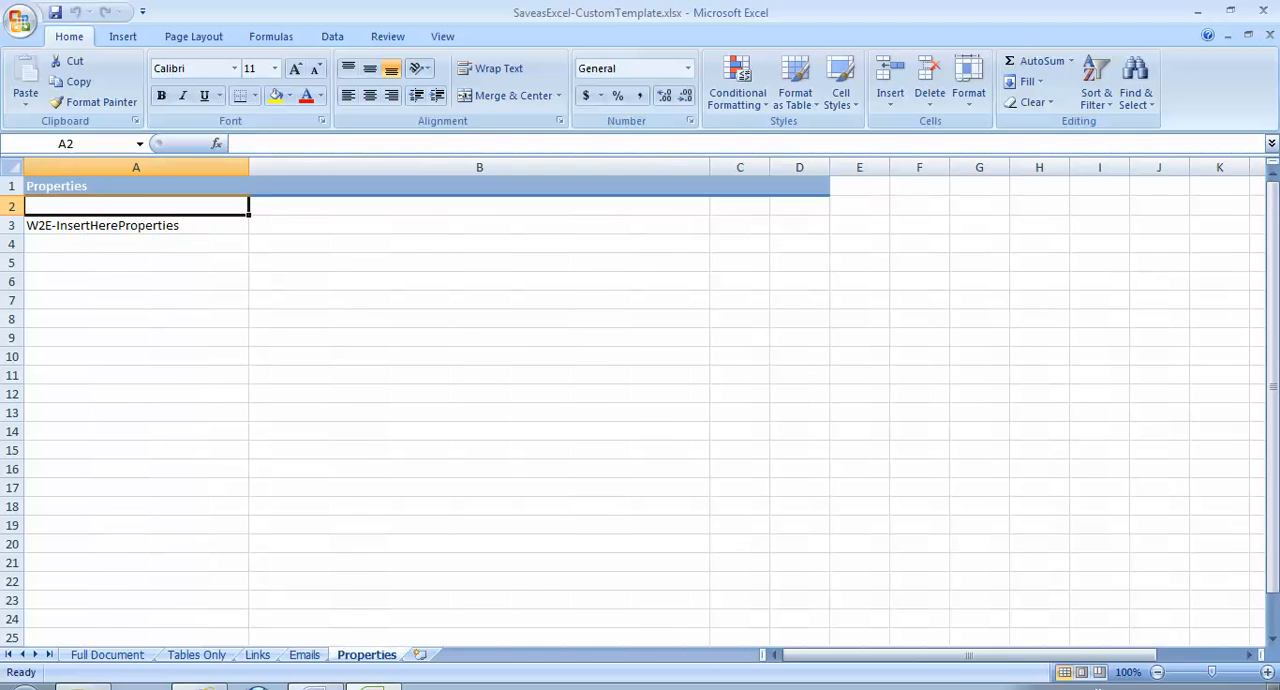
{"action": "key", "text": "ctrl+Page_Up"}
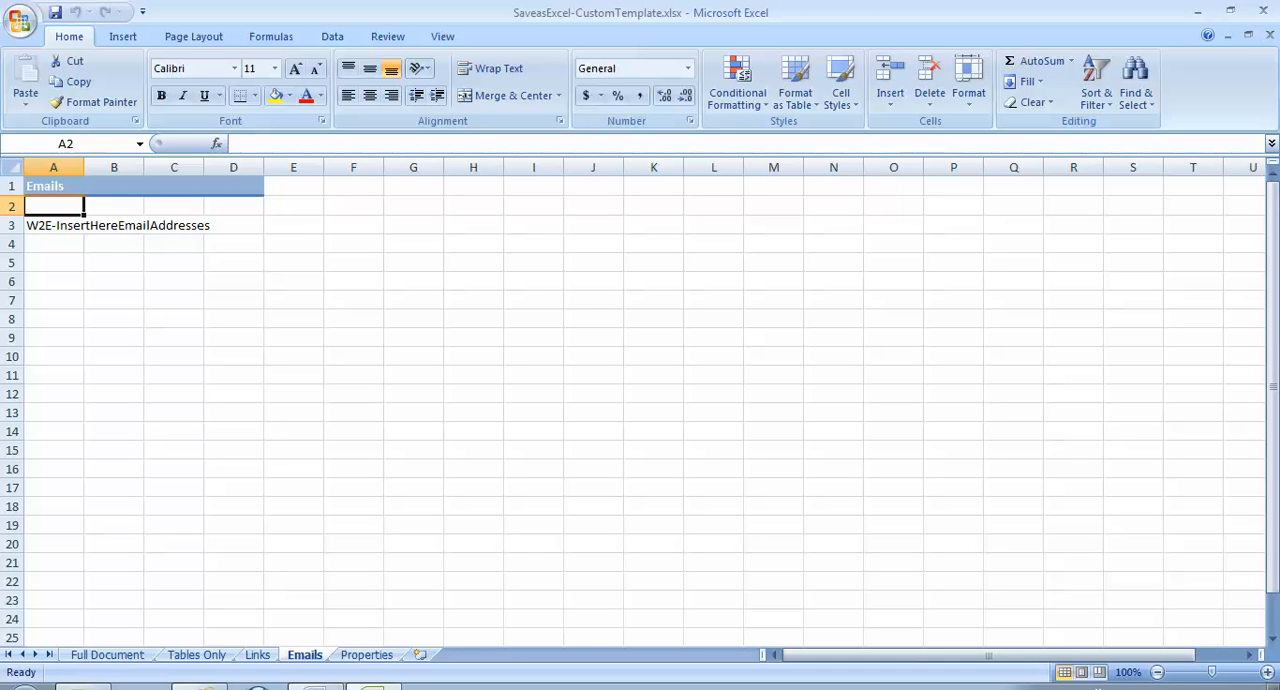
{"action": "left_click", "coordinate": [258, 655]}
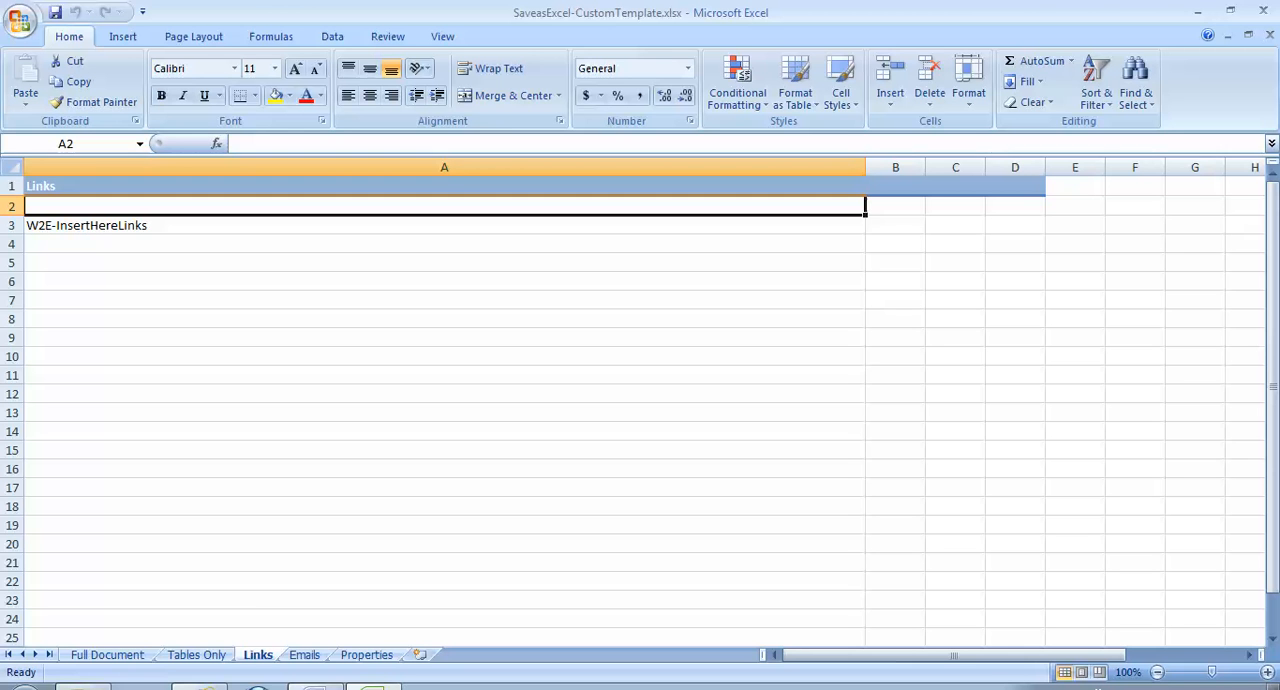
{"action": "left_click", "coordinate": [366, 655]}
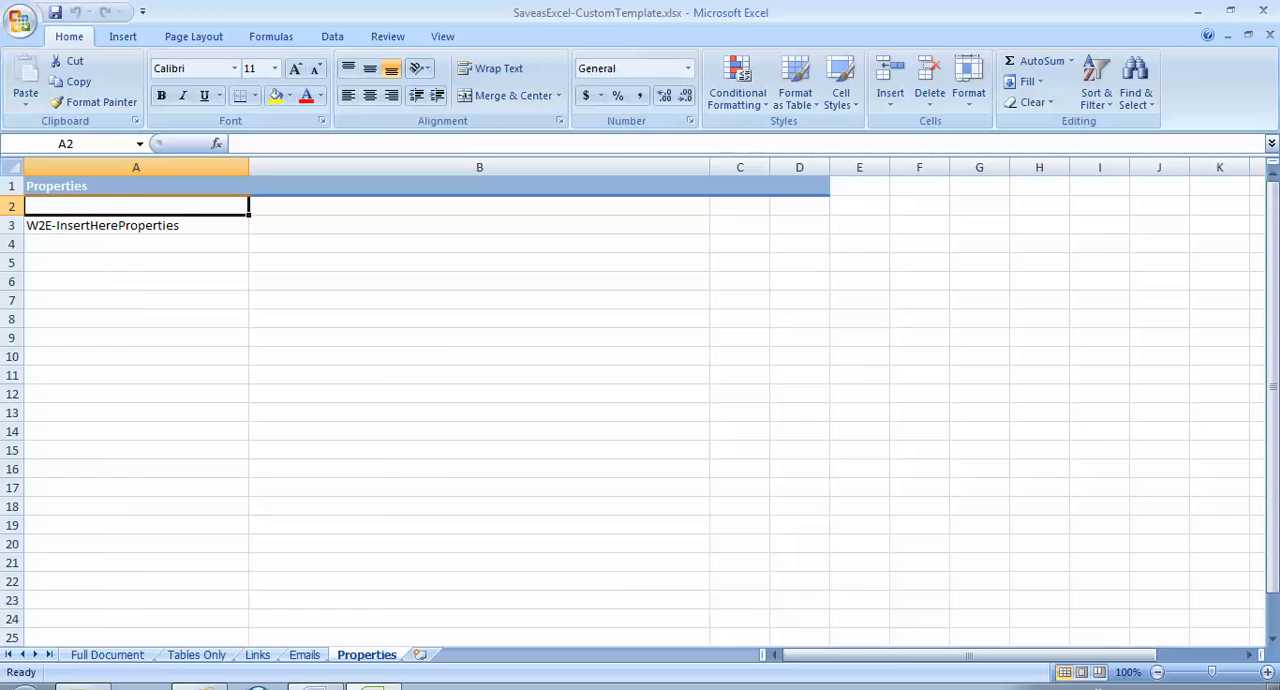
{"action": "left_click", "coordinate": [107, 655]}
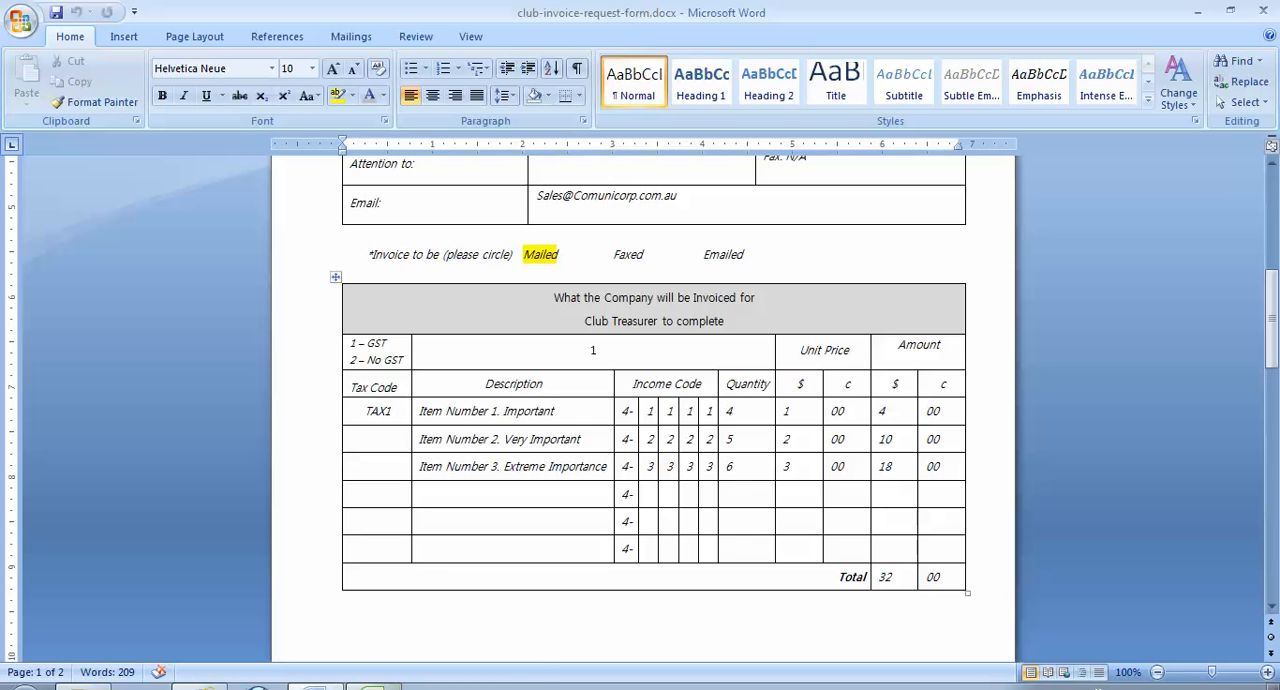
- Switch back to the SaveasExcel-CustomTemplate.xlsx workbook in Excel and close it
{"action": "mouse_move", "coordinate": [374, 687]}
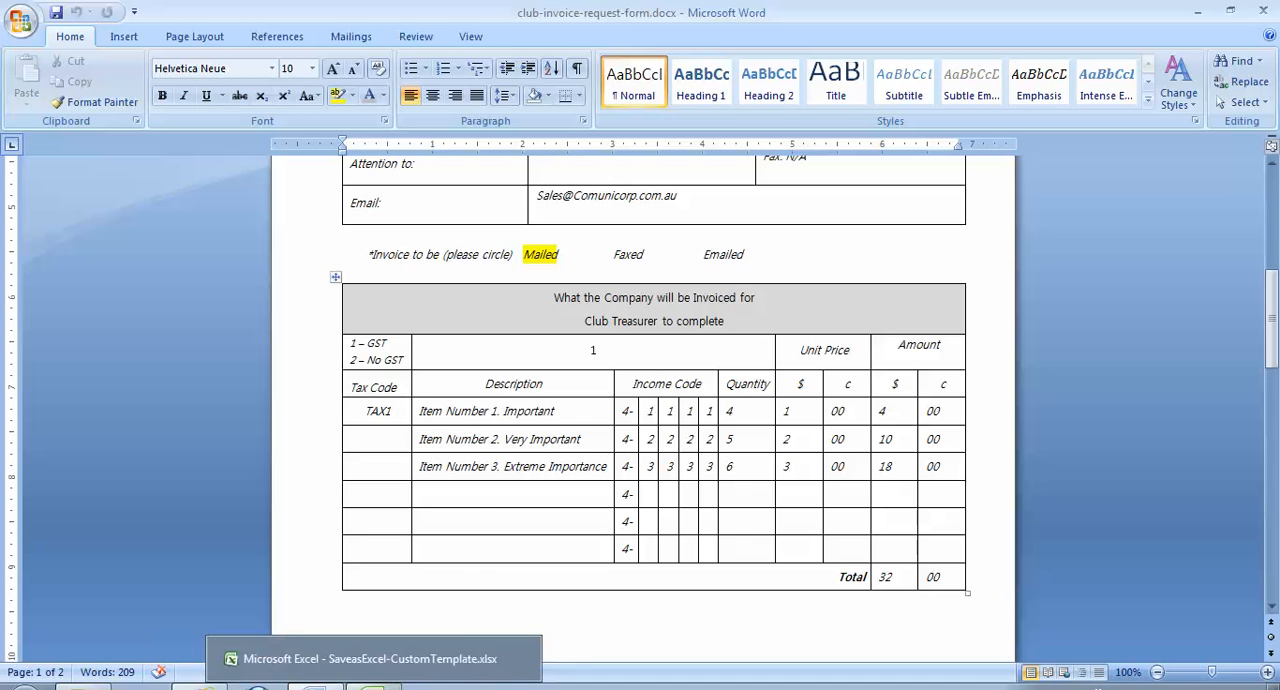
{"action": "left_click", "coordinate": [374, 687]}
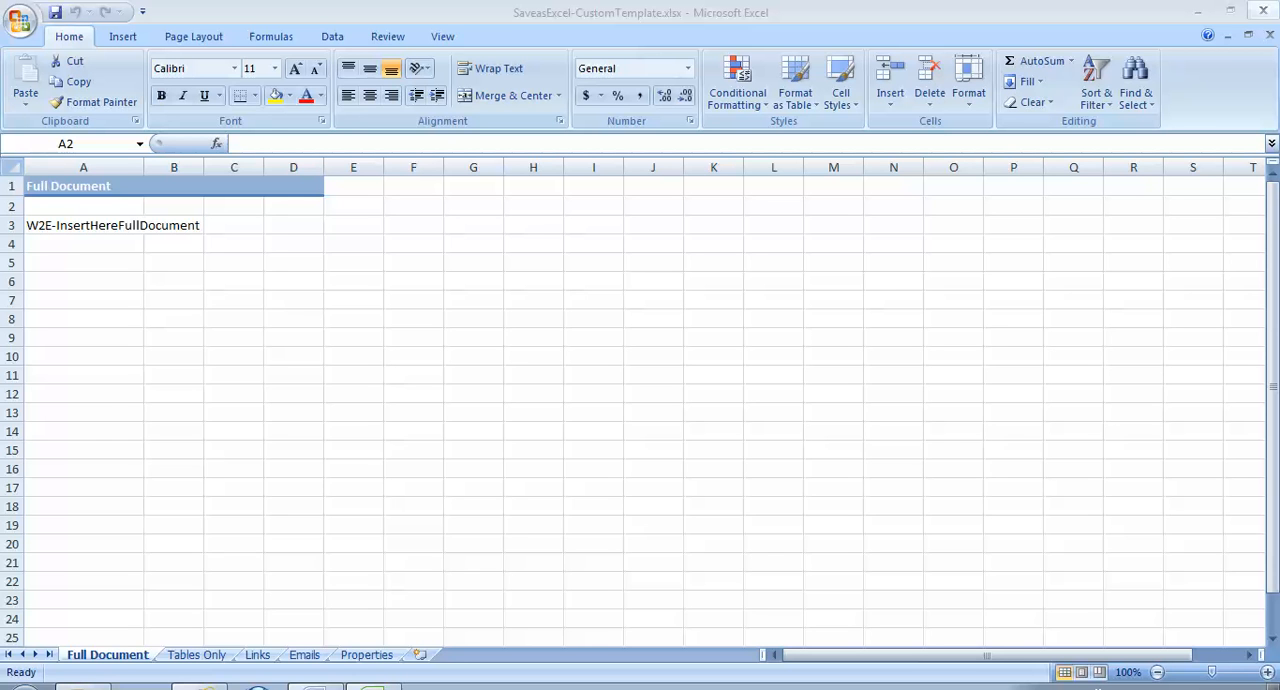
{"action": "left_click", "coordinate": [1263, 10]}
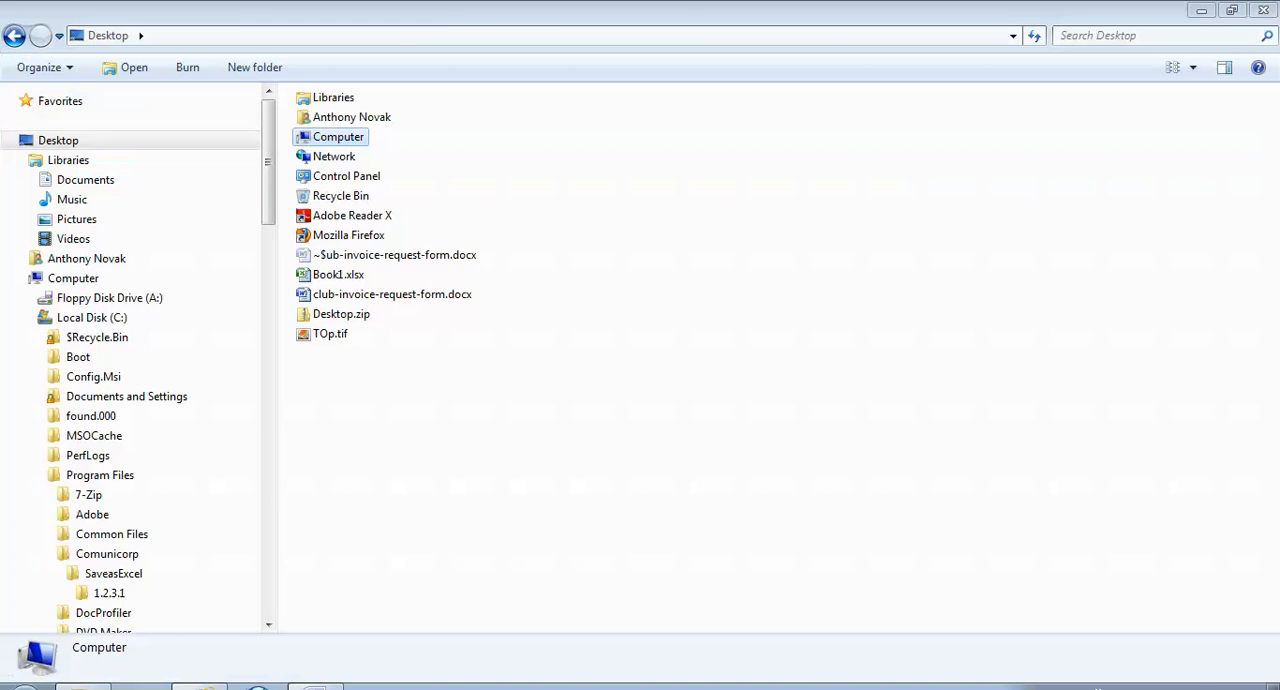
- Copy SaveasExcel-CustomTemplate.xlsx from the Comunicorp\SaveasExcel\1.2.3.1 program folder to the Desktop
{"action": "left_click", "coordinate": [109, 593]}
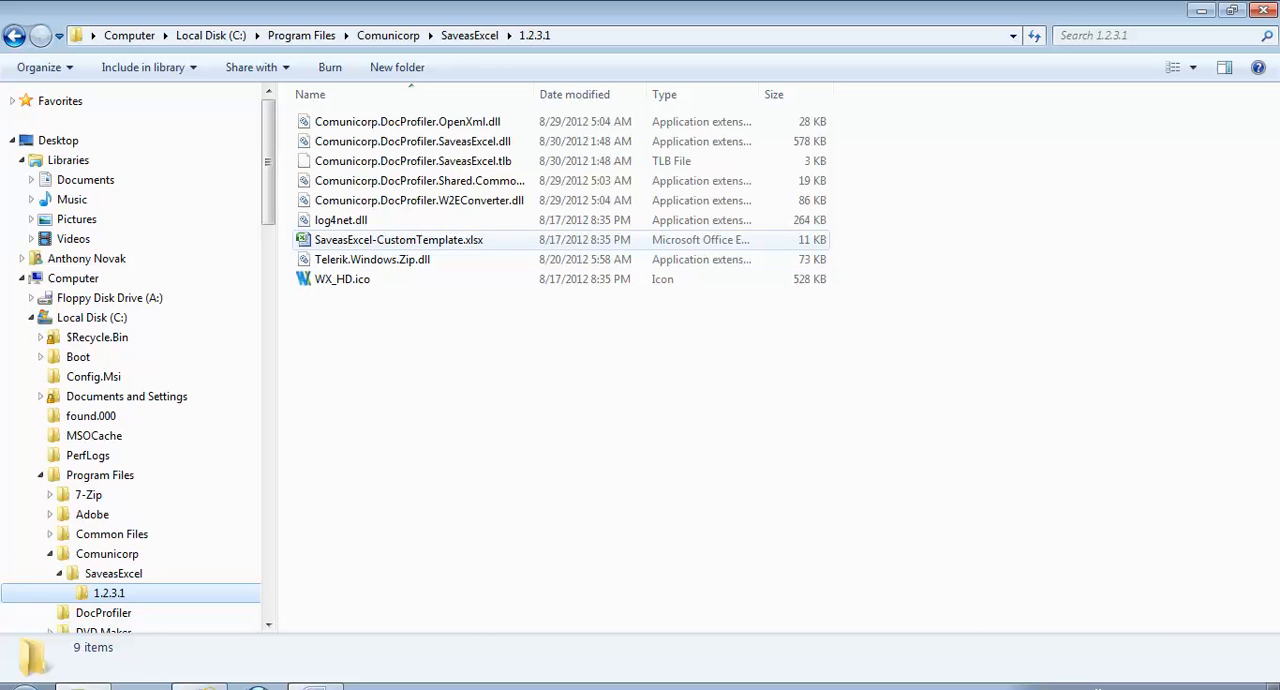
{"action": "left_click", "coordinate": [399, 240]}
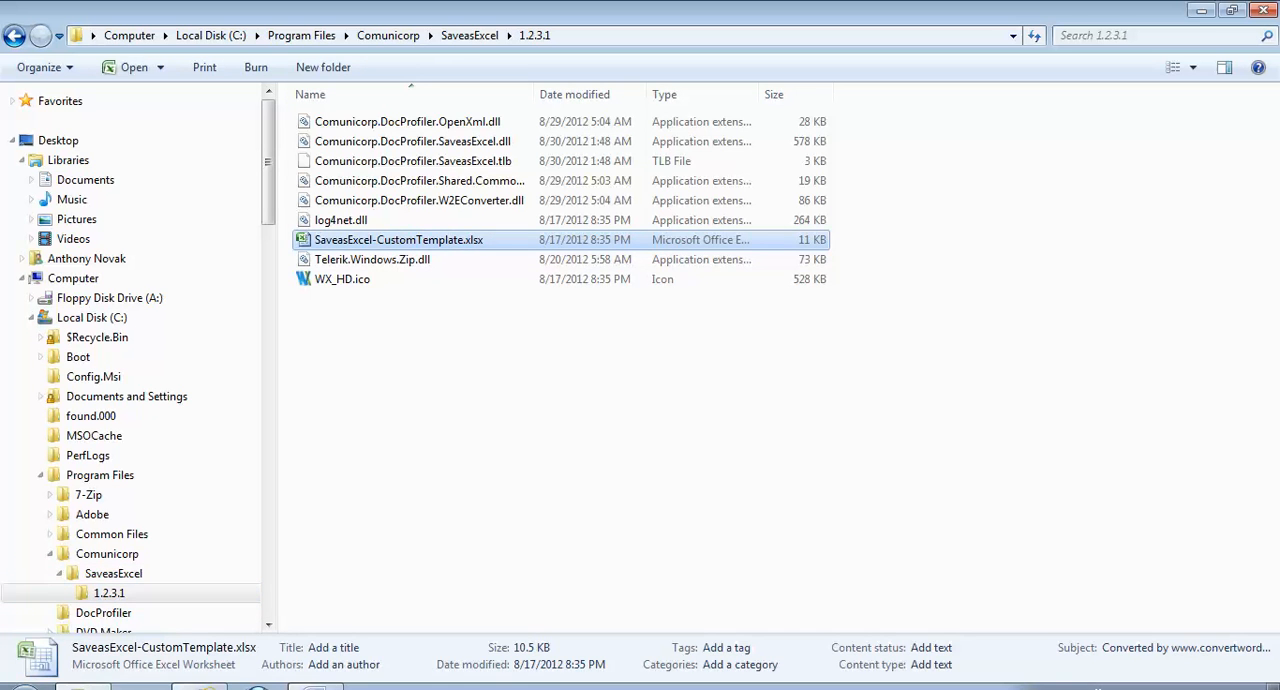
{"action": "right_click", "coordinate": [397, 239]}
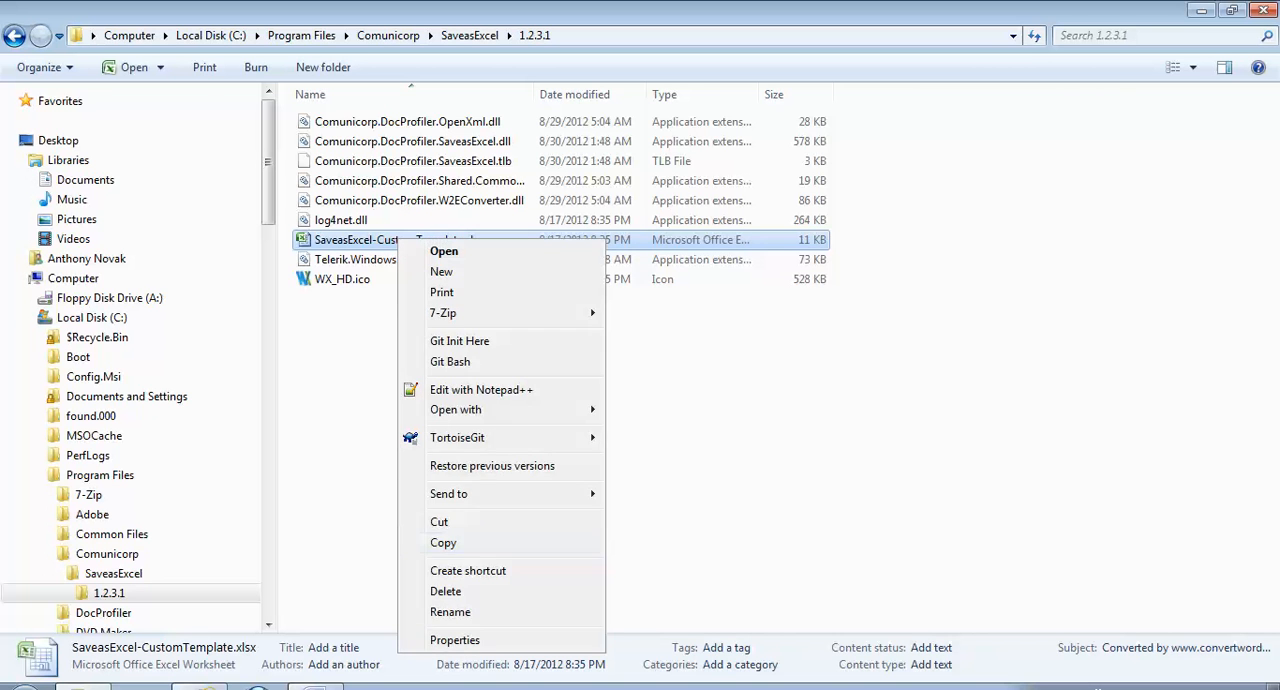
{"action": "left_click", "coordinate": [443, 543]}
{"action": "left_click", "coordinate": [58, 140]}
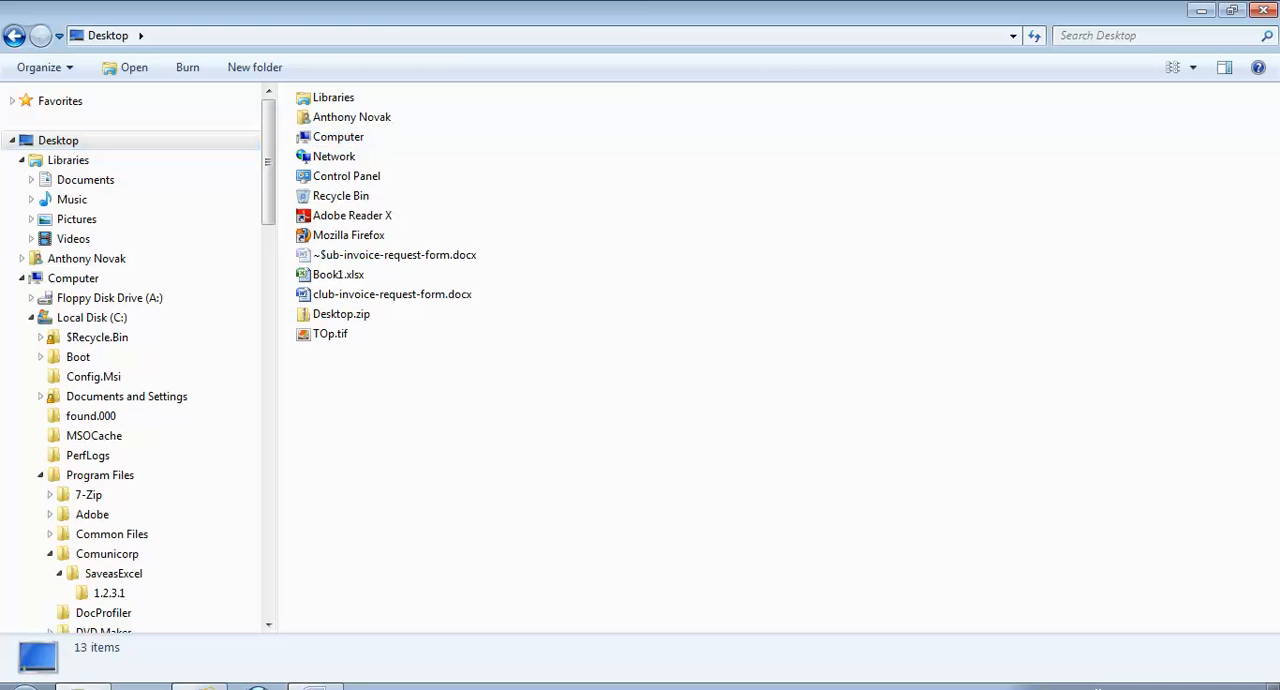
{"action": "right_click", "coordinate": [388, 395]}
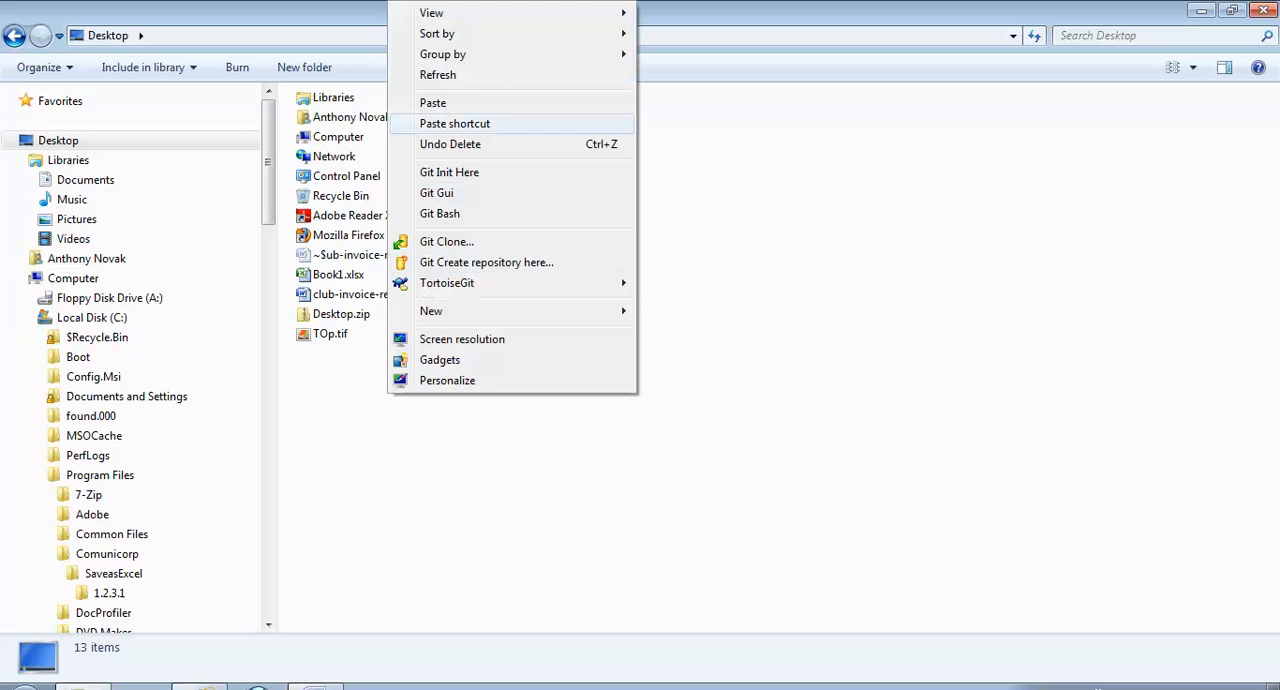
{"action": "left_click", "coordinate": [433, 103]}
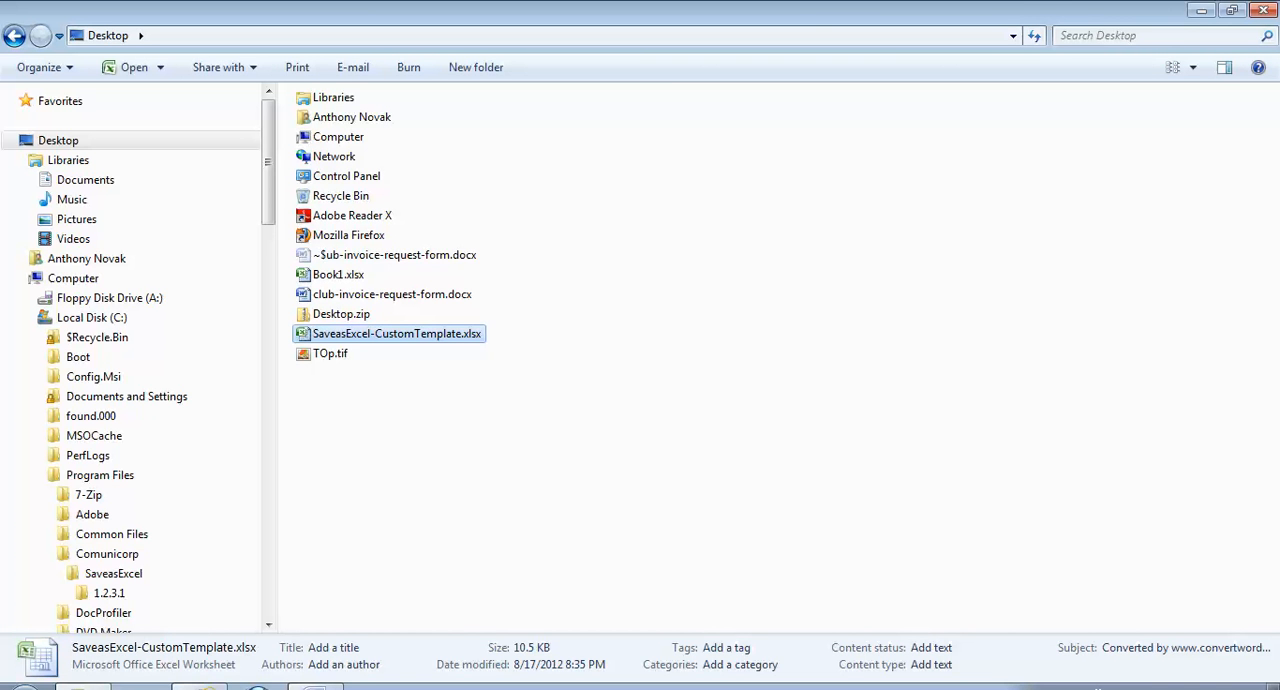
- Open the Desktop copy of SaveasExcel-CustomTemplate.xlsx and delete its Full Document sheet
{"action": "key", "text": "Return"}
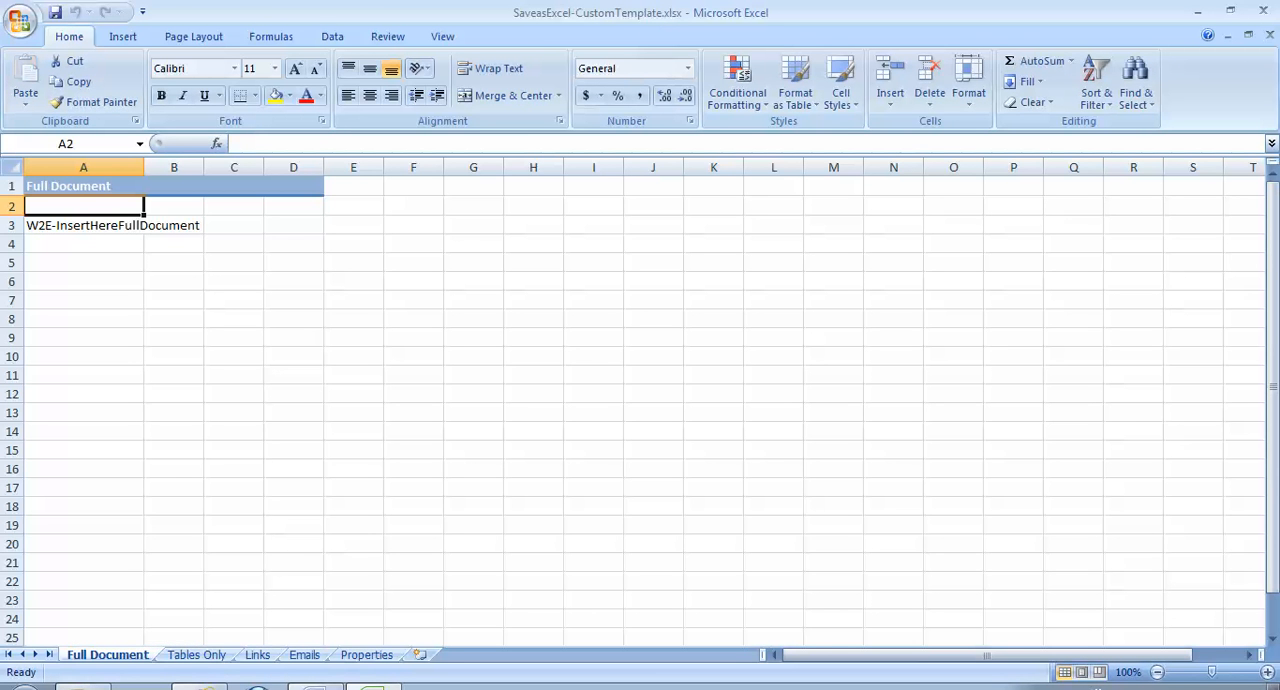
{"action": "right_click", "coordinate": [126, 653]}
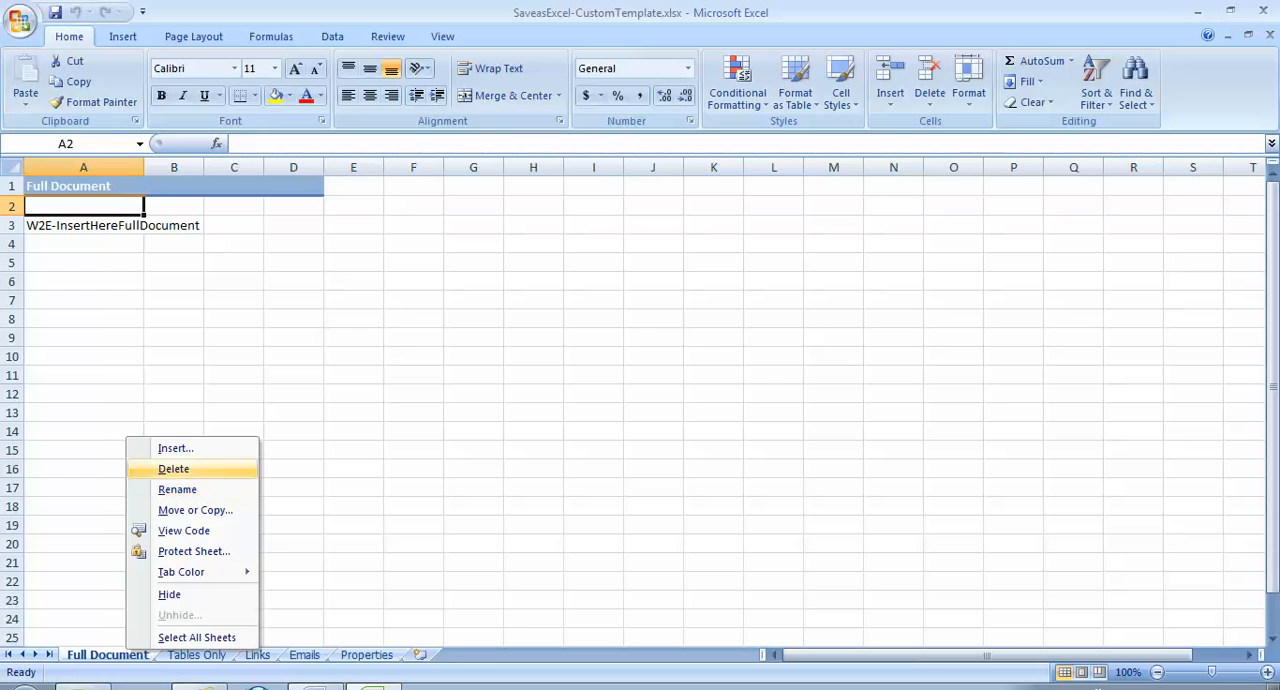
{"action": "left_click", "coordinate": [173, 468]}
{"action": "key", "text": "Return"}
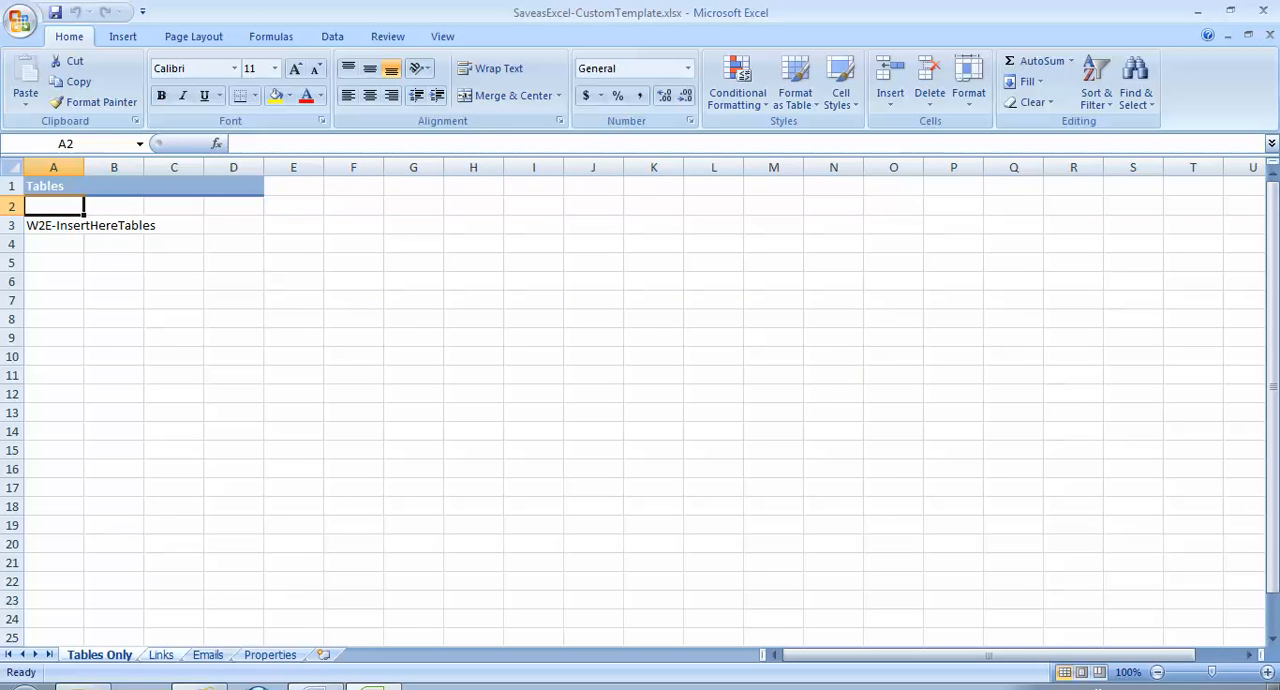
- Delete the Links, Emails and Properties sheets from the template, keeping only the Tables Only sheet
{"action": "right_click", "coordinate": [161, 654]}
{"action": "left_click", "coordinate": [195, 476]}
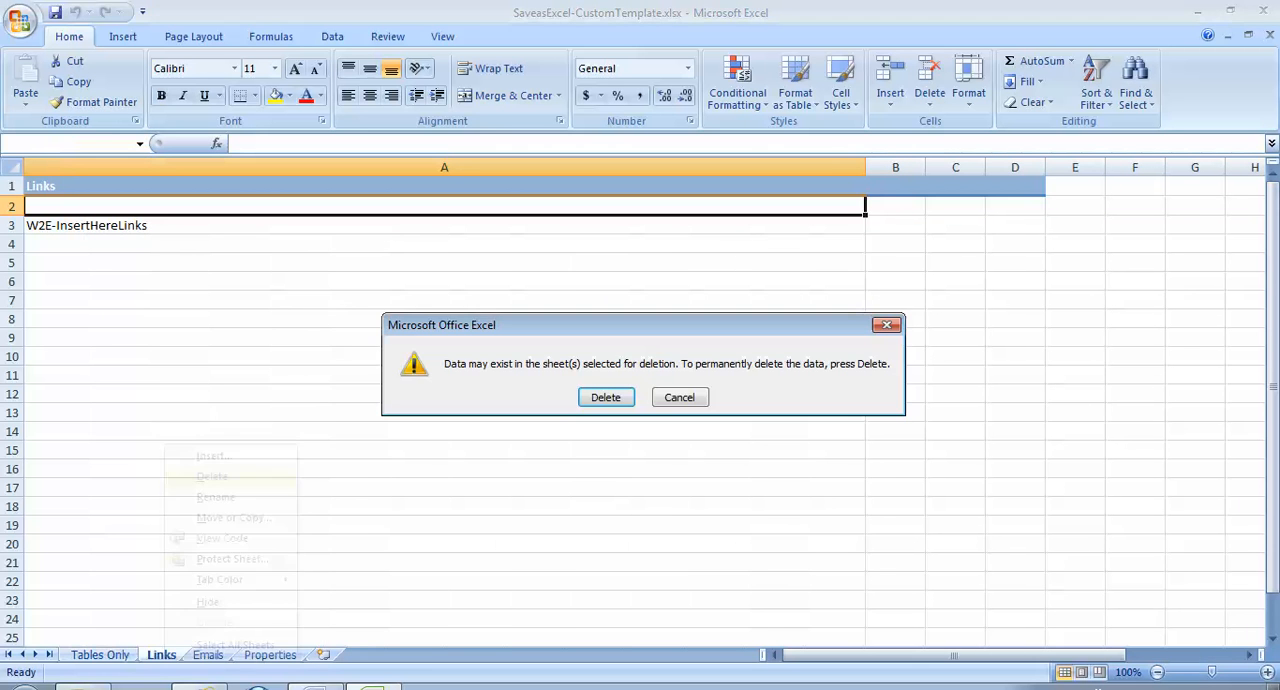
{"action": "key", "text": "Return"}
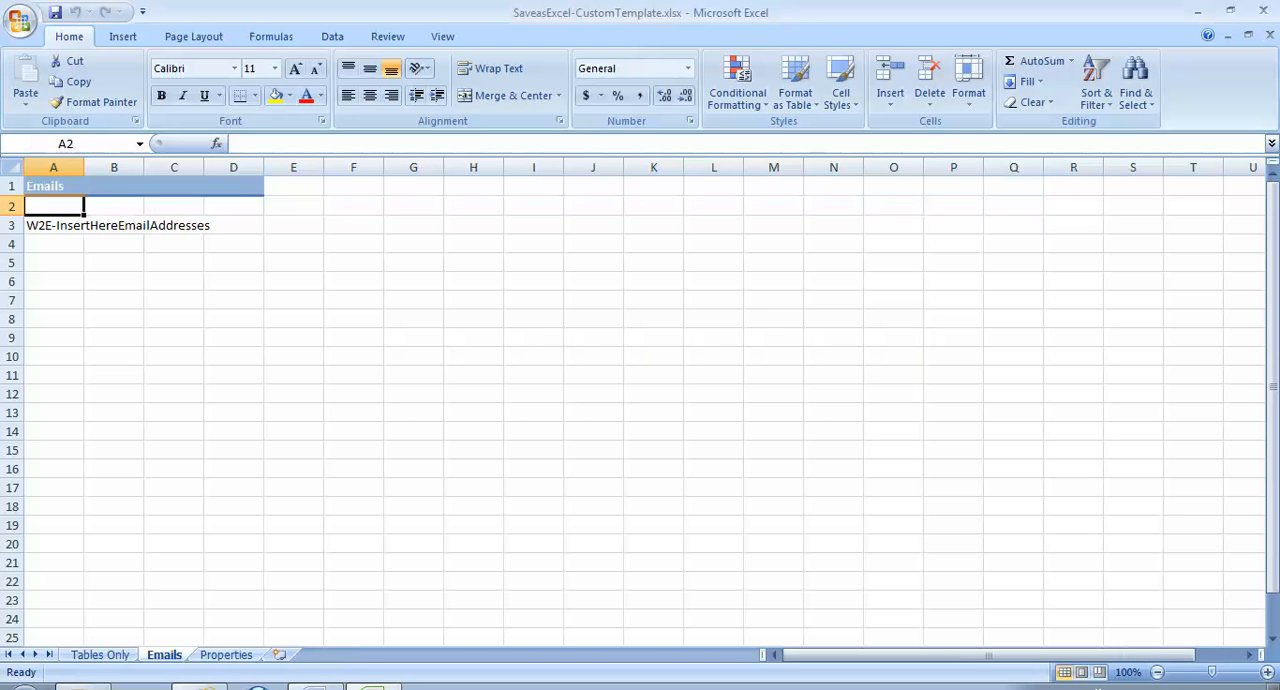
{"action": "right_click", "coordinate": [164, 654]}
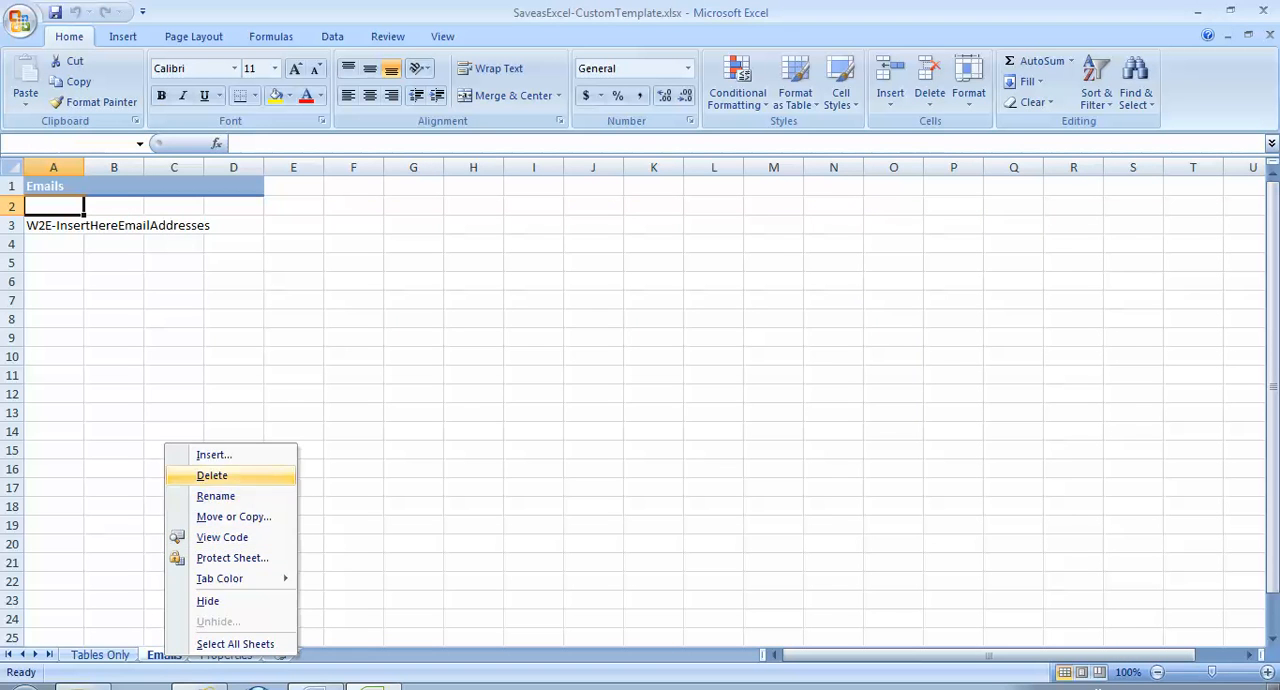
{"action": "left_click", "coordinate": [195, 476]}
{"action": "key", "text": "Return"}
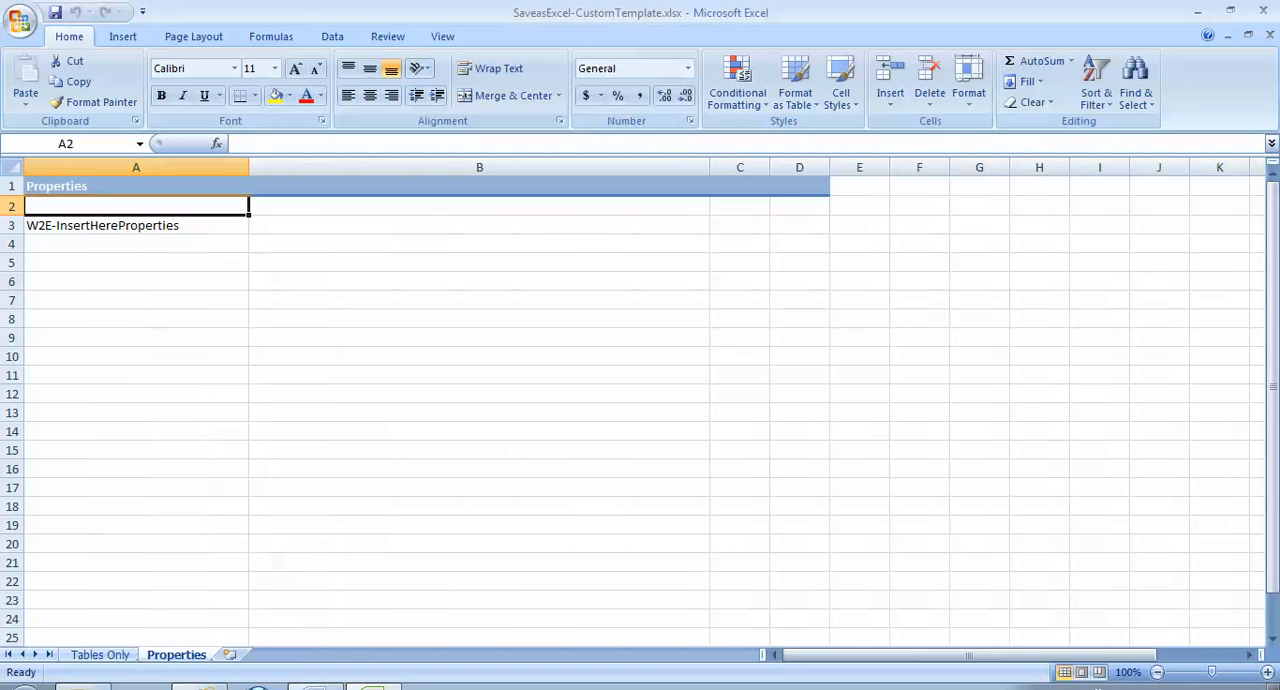
{"action": "right_click", "coordinate": [190, 654]}
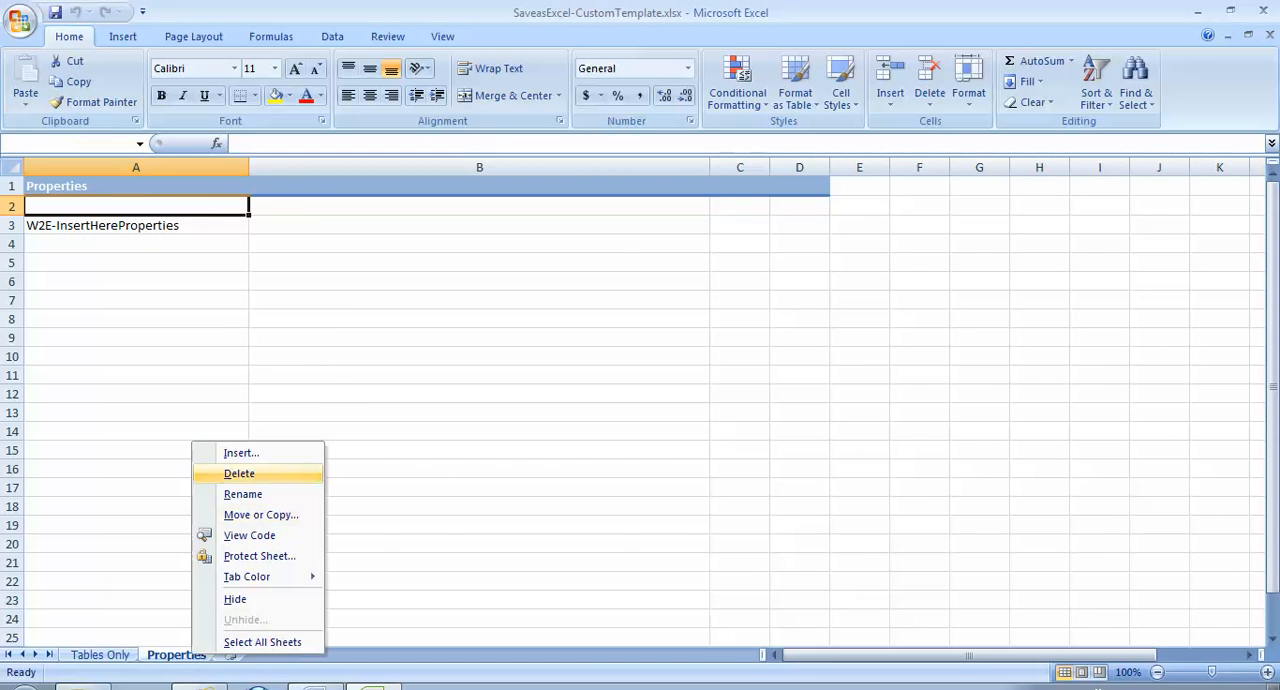
{"action": "left_click", "coordinate": [230, 473]}
{"action": "key", "text": "Return"}
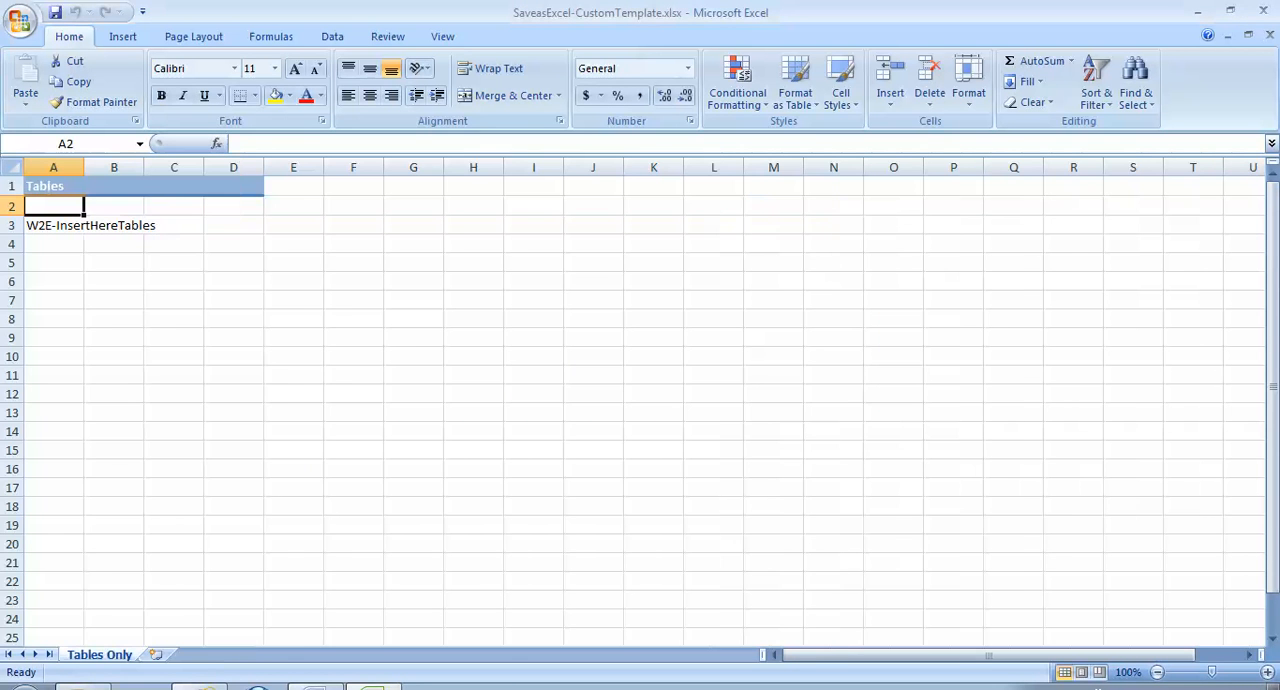
- Insert two blank rows above the W2E-InsertHereTables placeholder row on the Tables Only sheet
{"action": "left_click", "coordinate": [12, 225]}
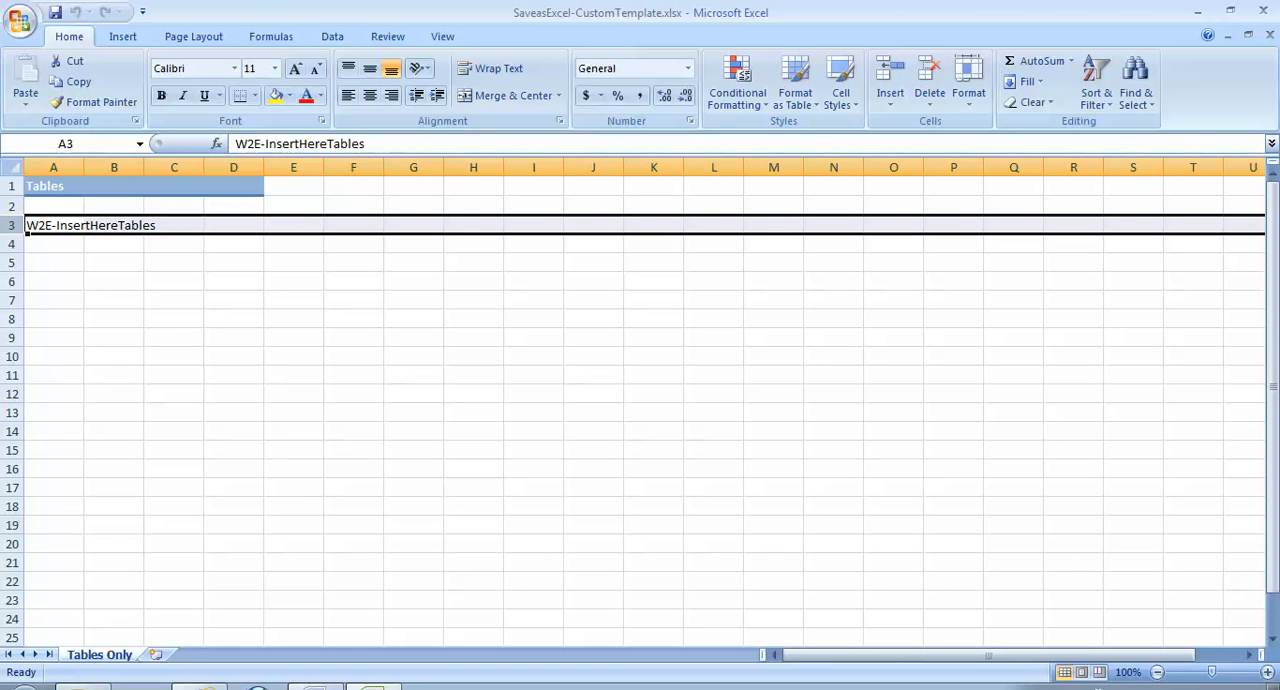
{"action": "right_click", "coordinate": [13, 226]}
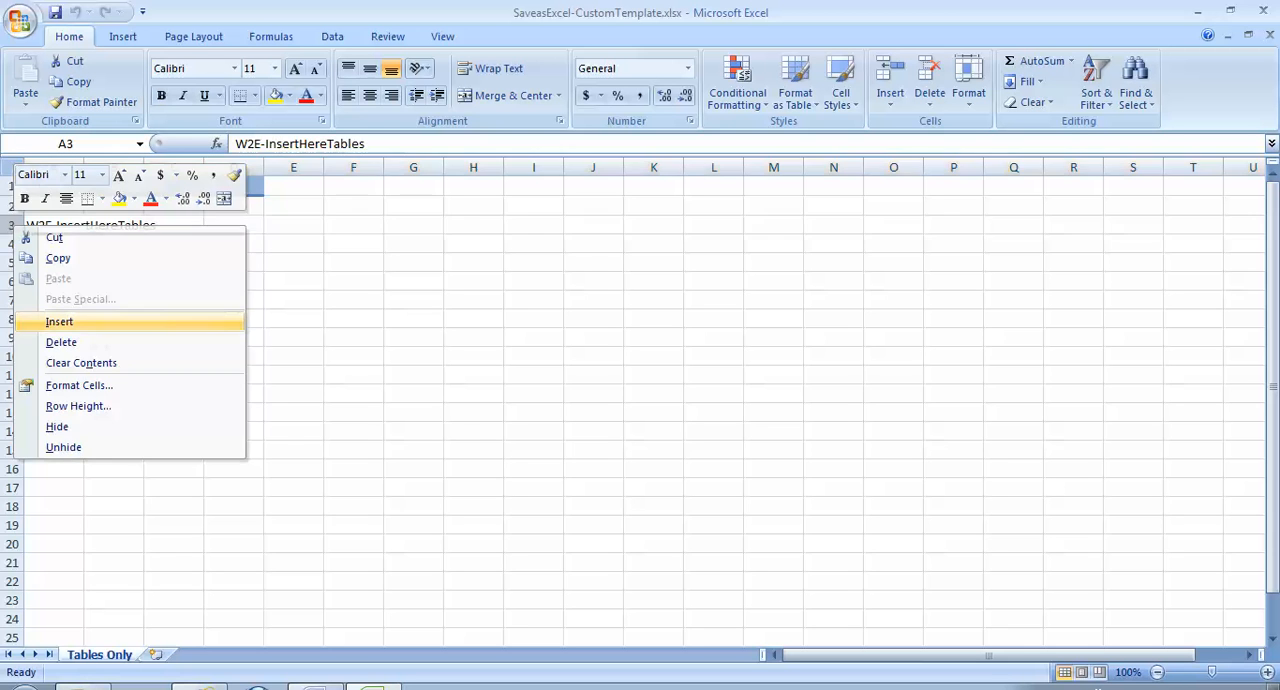
{"action": "left_click", "coordinate": [59, 321]}
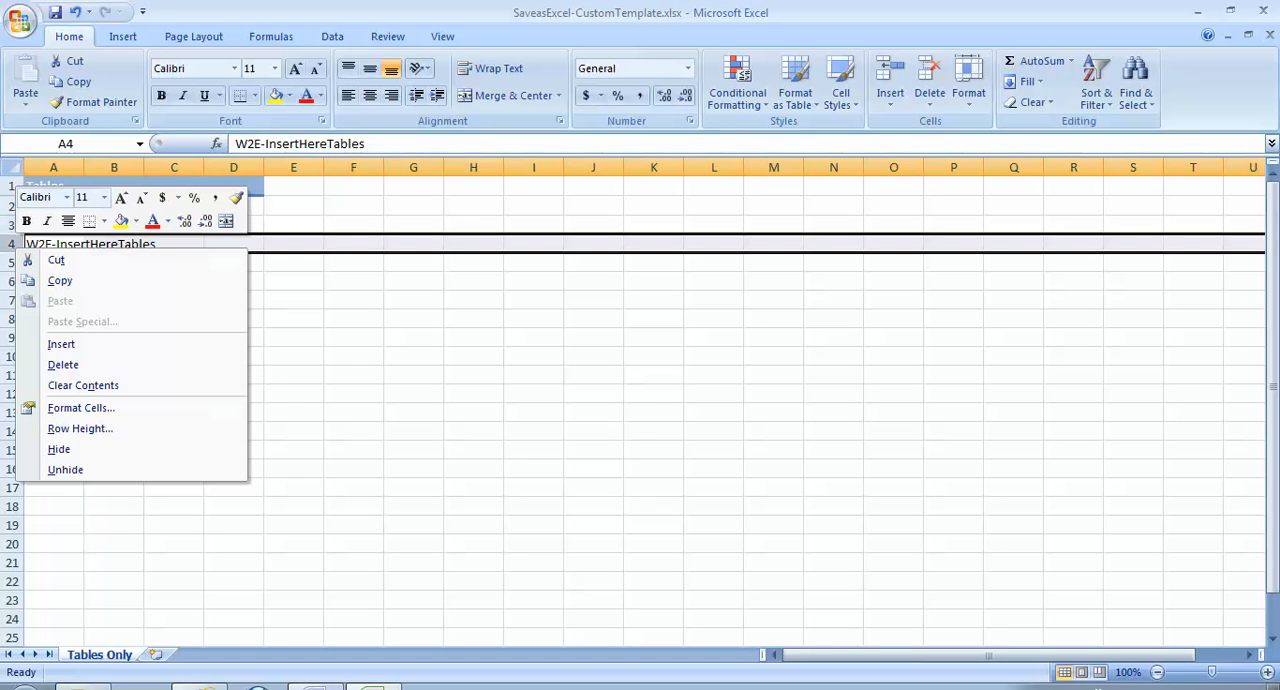
{"action": "left_click", "coordinate": [61, 344]}
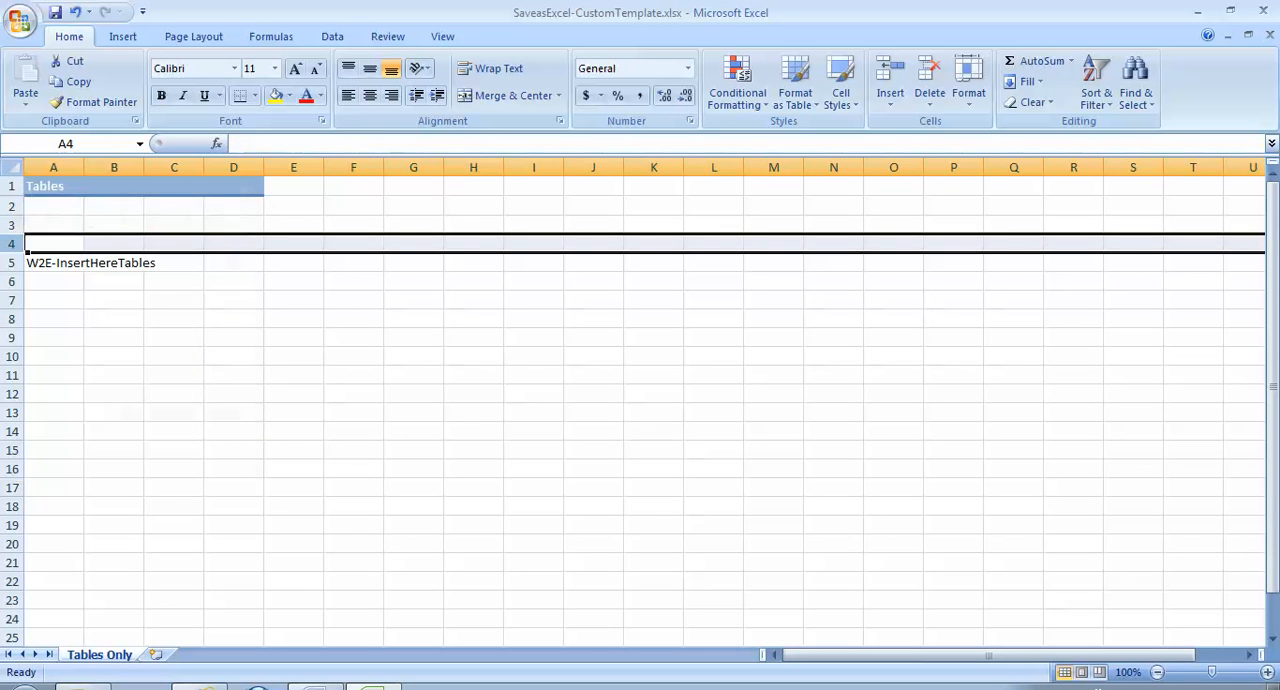
- Enter "Produced By Comunicorp" in cell A2, beneath the Tables heading
{"action": "left_click", "coordinate": [54, 206]}
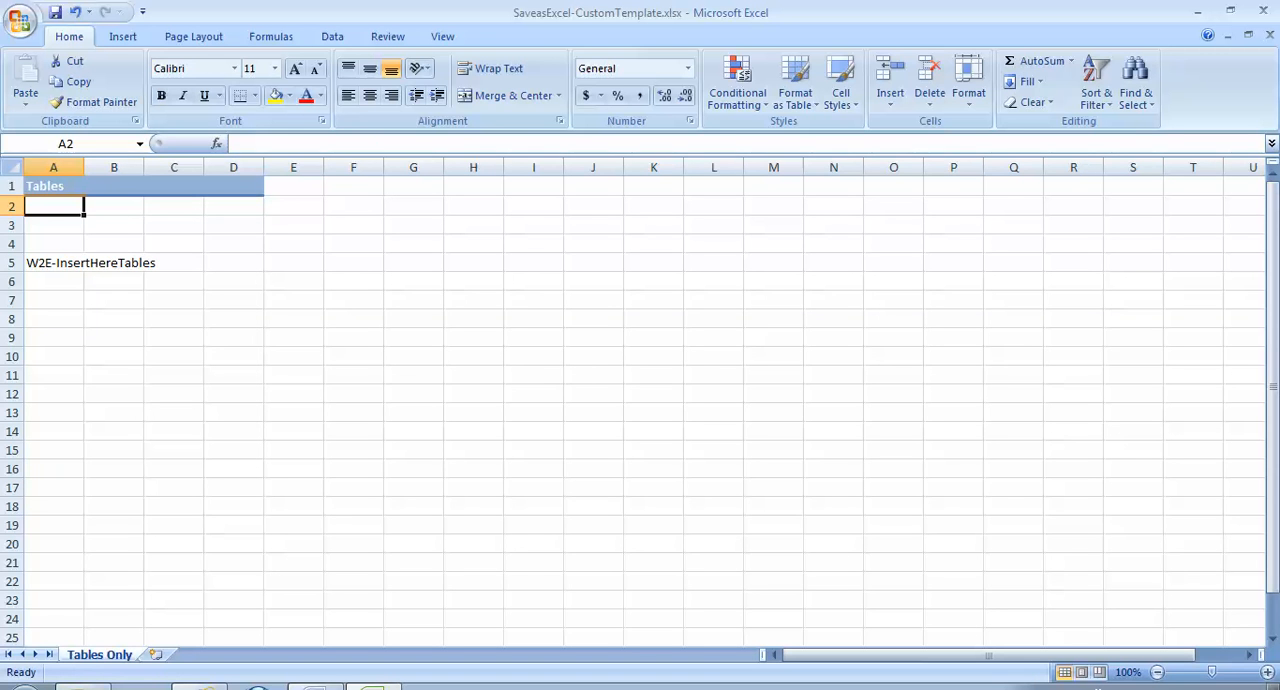
{"action": "type", "text": "Produc"}
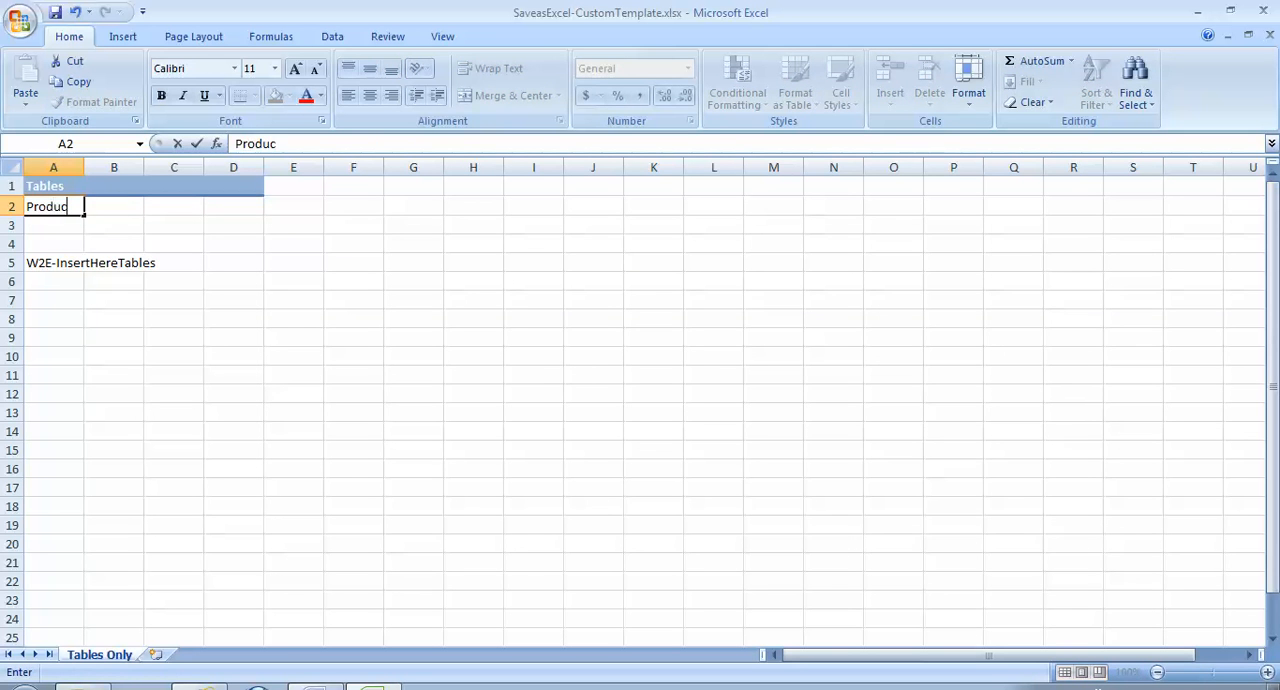
{"action": "type", "text": "ed By Comunicorp"}
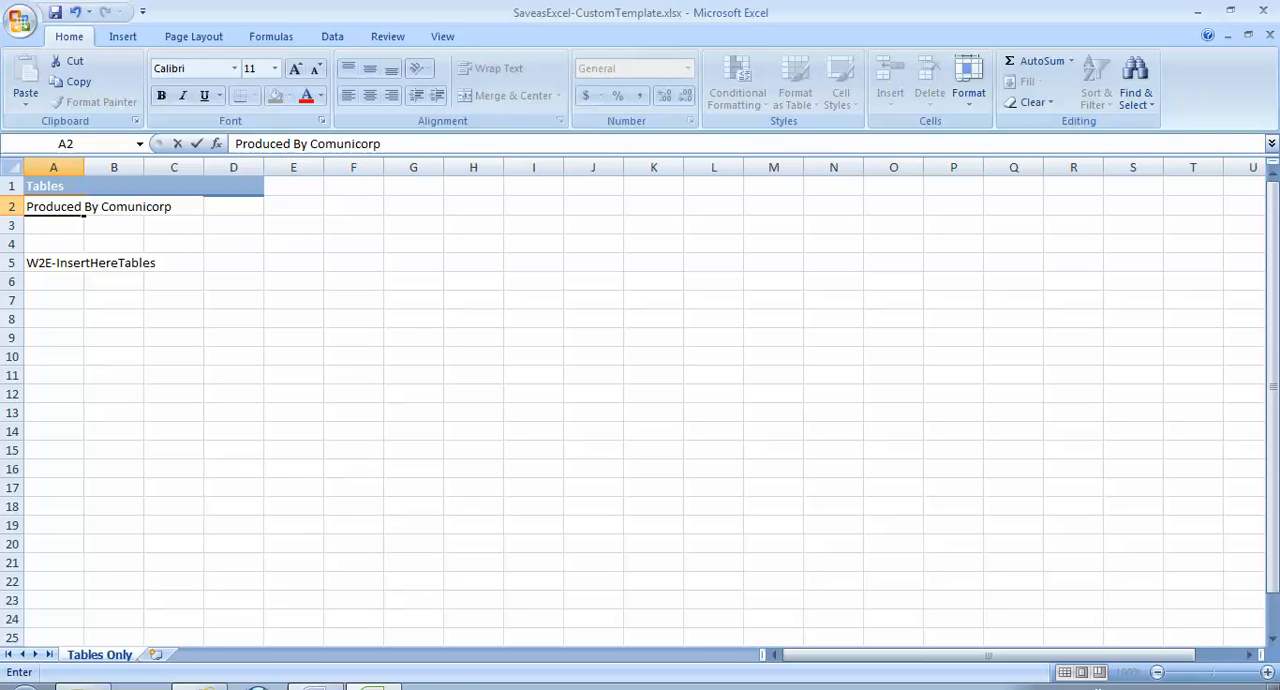
{"action": "left_click", "coordinate": [233, 206]}
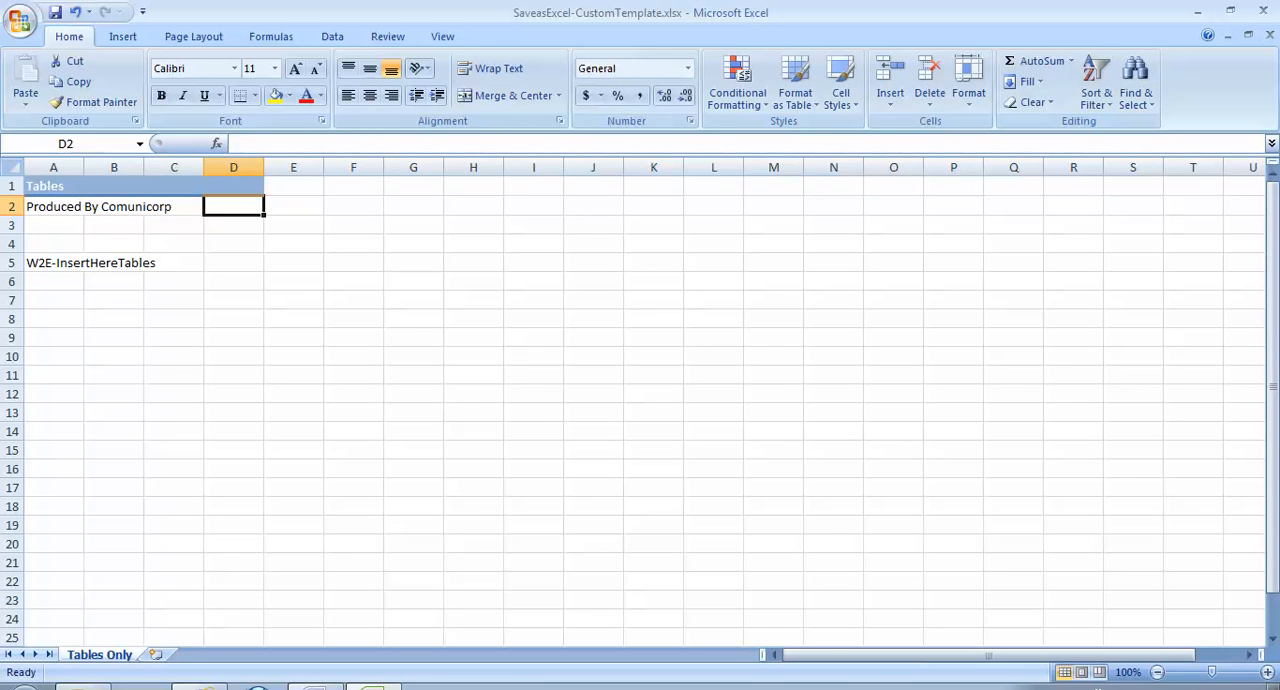
{"action": "left_click", "coordinate": [54, 206]}
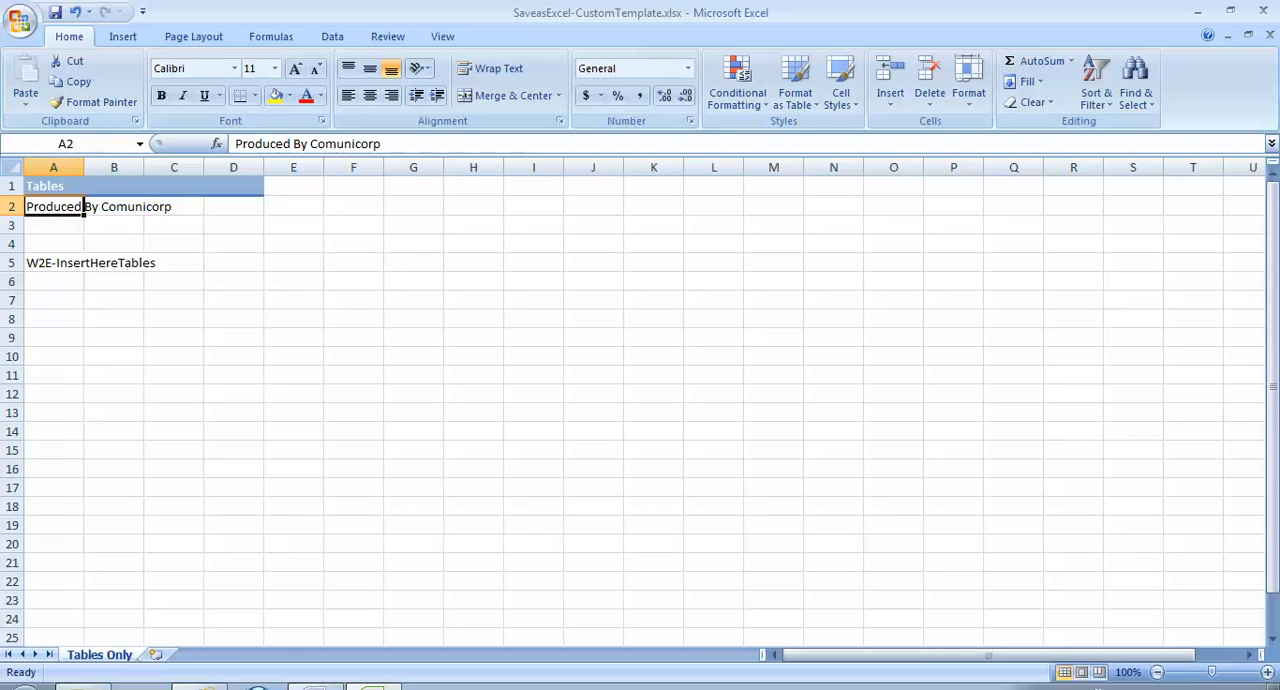
{"action": "left_click", "coordinate": [54, 263]}
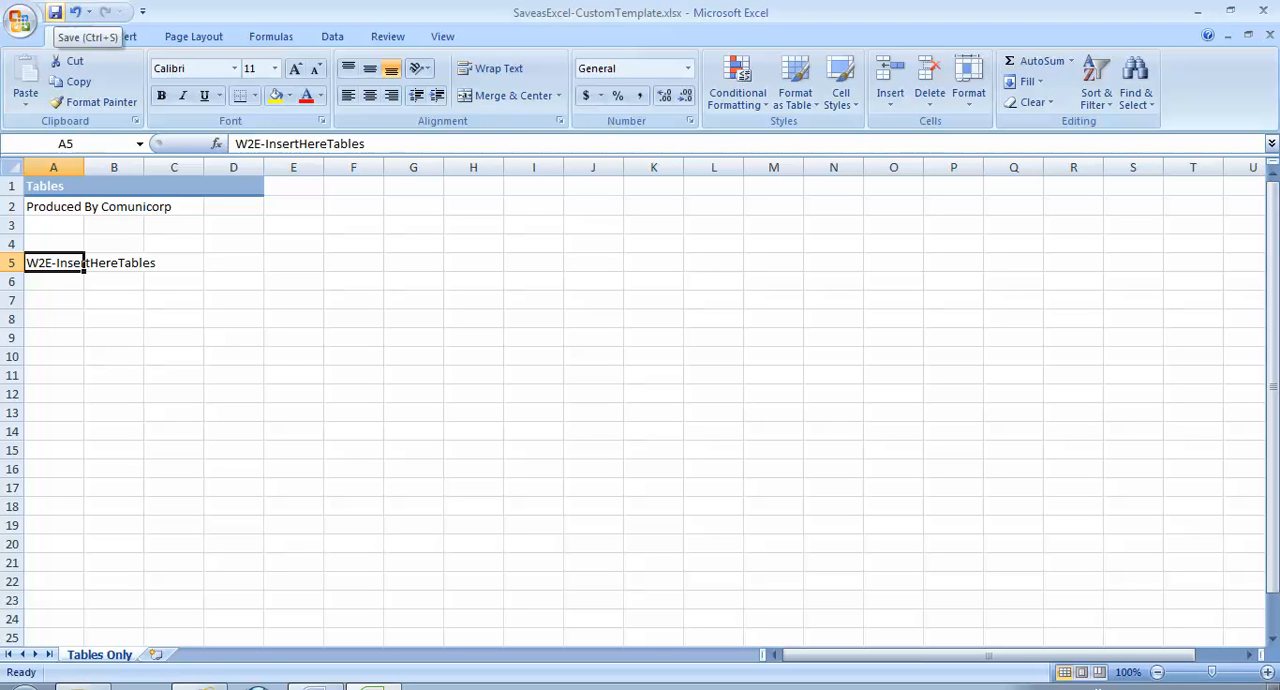
- Enter "Post Data" in cell A9, below the W2E-InsertHereTables placeholder, and close the template workbook
{"action": "left_click", "coordinate": [54, 338]}
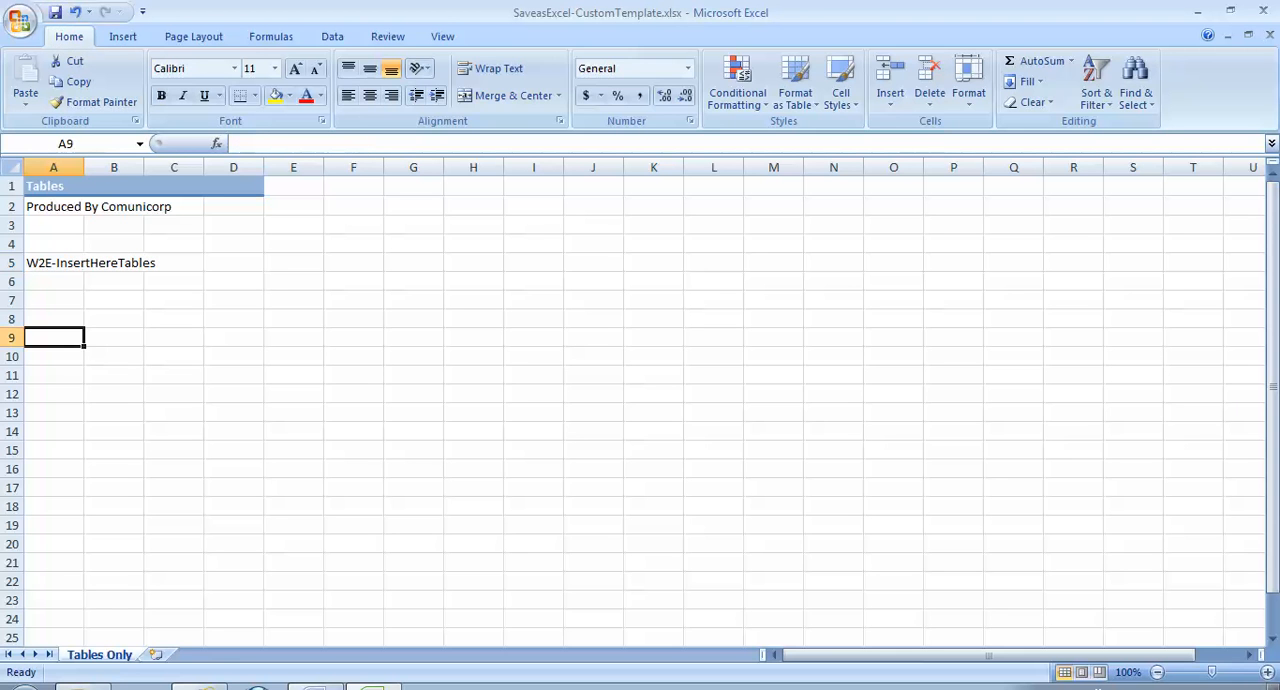
{"action": "type", "text": "POooy"}
{"action": "key", "text": "BackSpace"}
{"action": "key", "text": "BackSpace"}
{"action": "key", "text": "BackSpace"}
{"action": "key", "text": "BackSpace"}
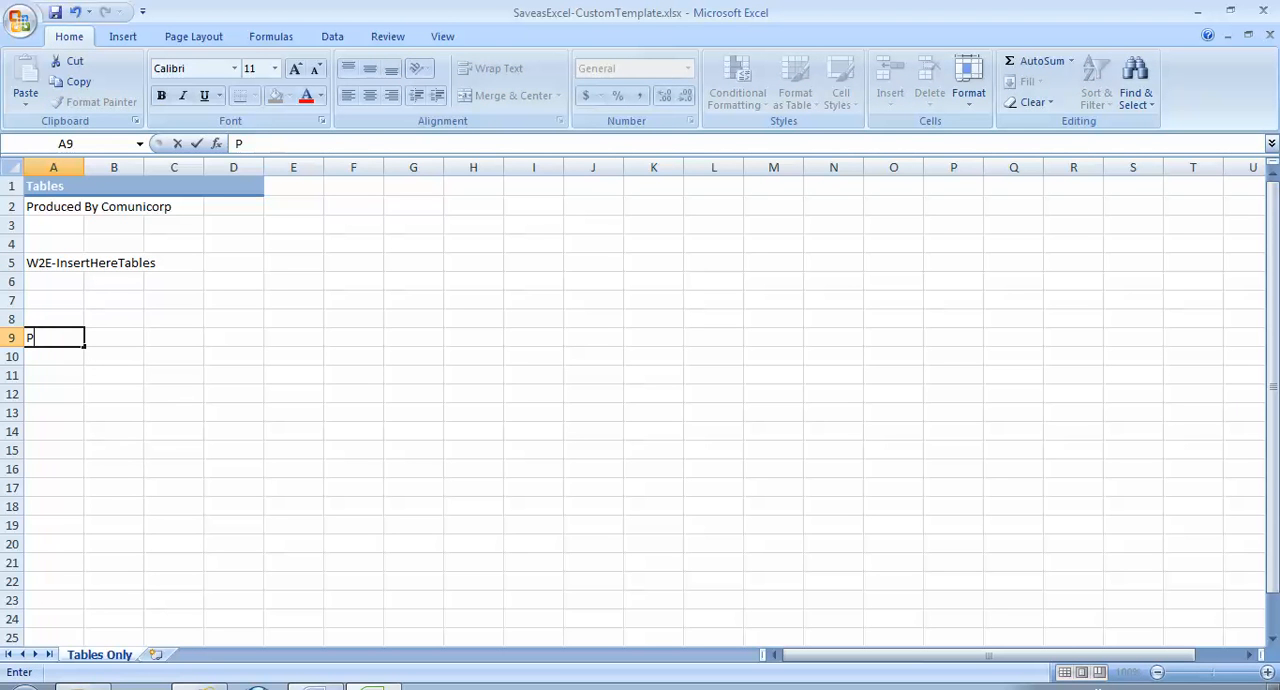
{"action": "type", "text": "ost Data"}
{"action": "left_click", "coordinate": [114, 394]}
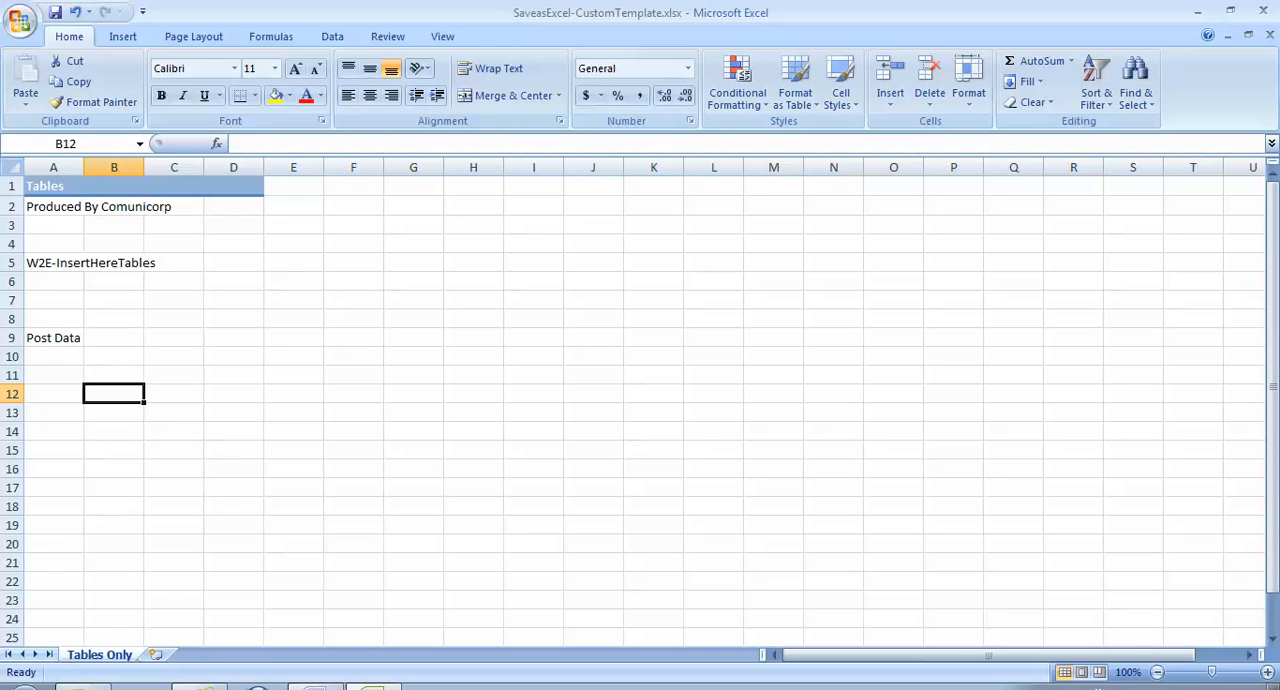
{"action": "left_click", "coordinate": [54, 338]}
{"action": "left_click", "coordinate": [54, 263]}
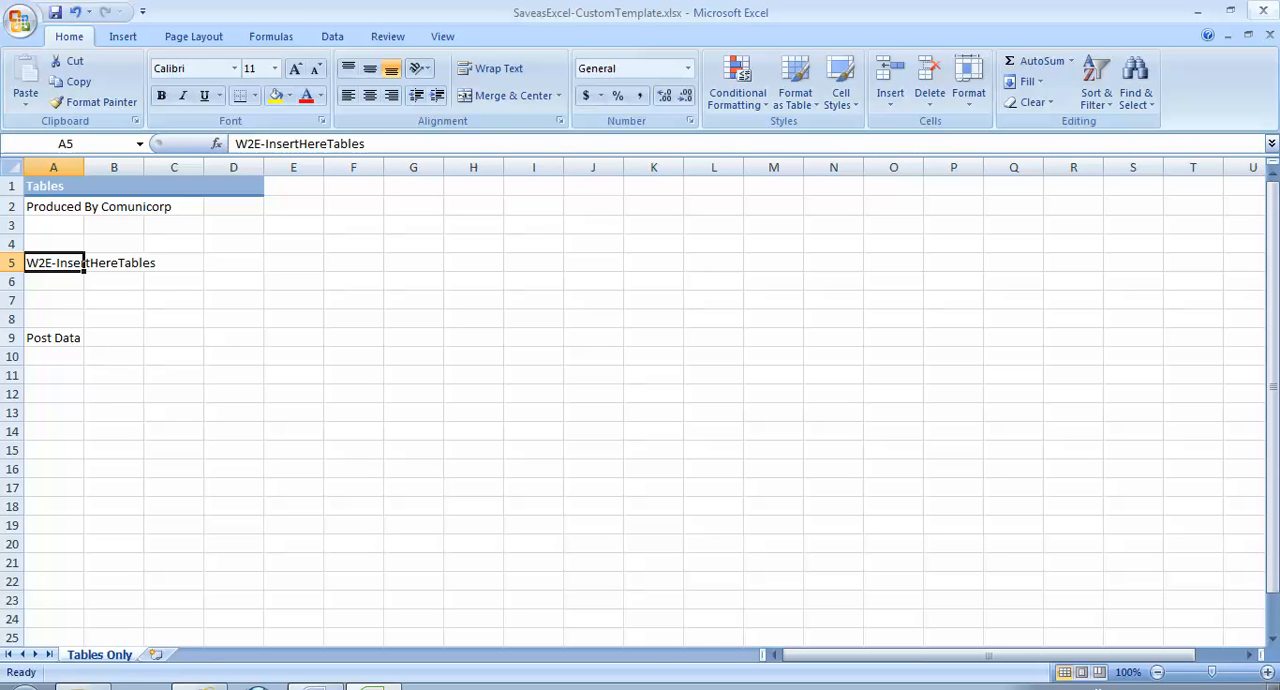
{"action": "left_click", "coordinate": [1263, 10]}
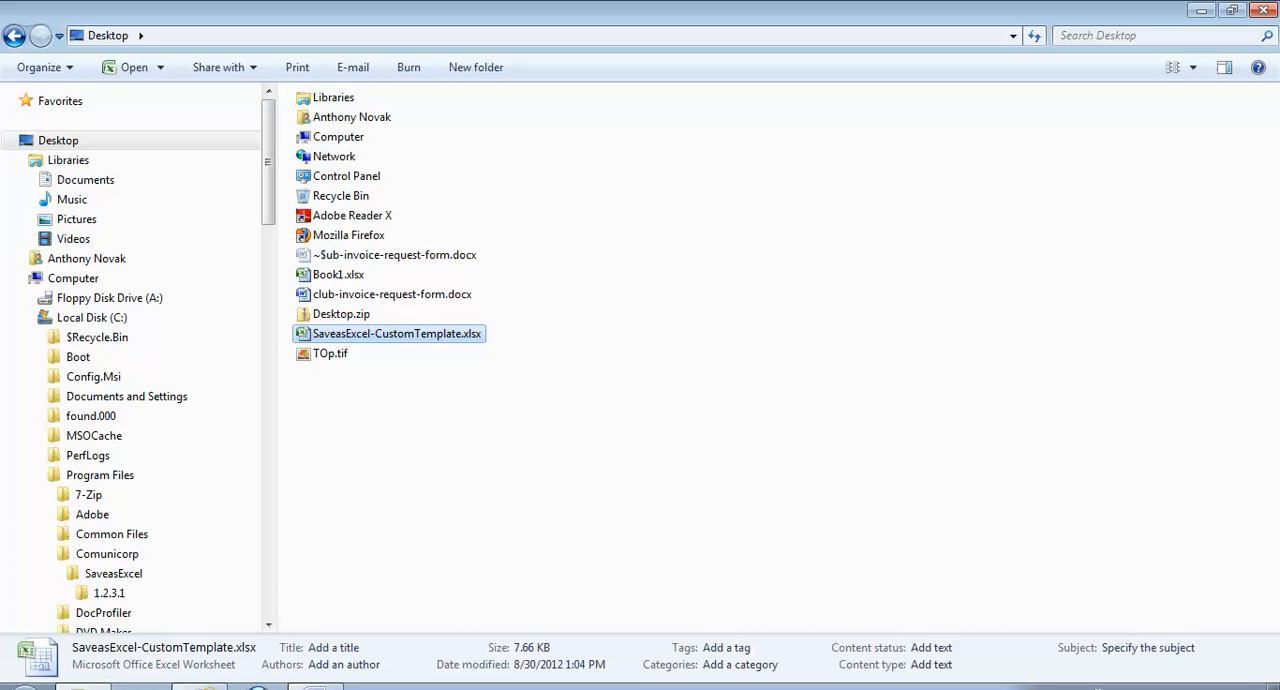
- Copy the Desktop SaveasExcel-CustomTemplate.xlsx into the Comunicorp\SaveasExcel\1.2.3.1 program folder, replacing the existing file
{"action": "right_click", "coordinate": [432, 333]}
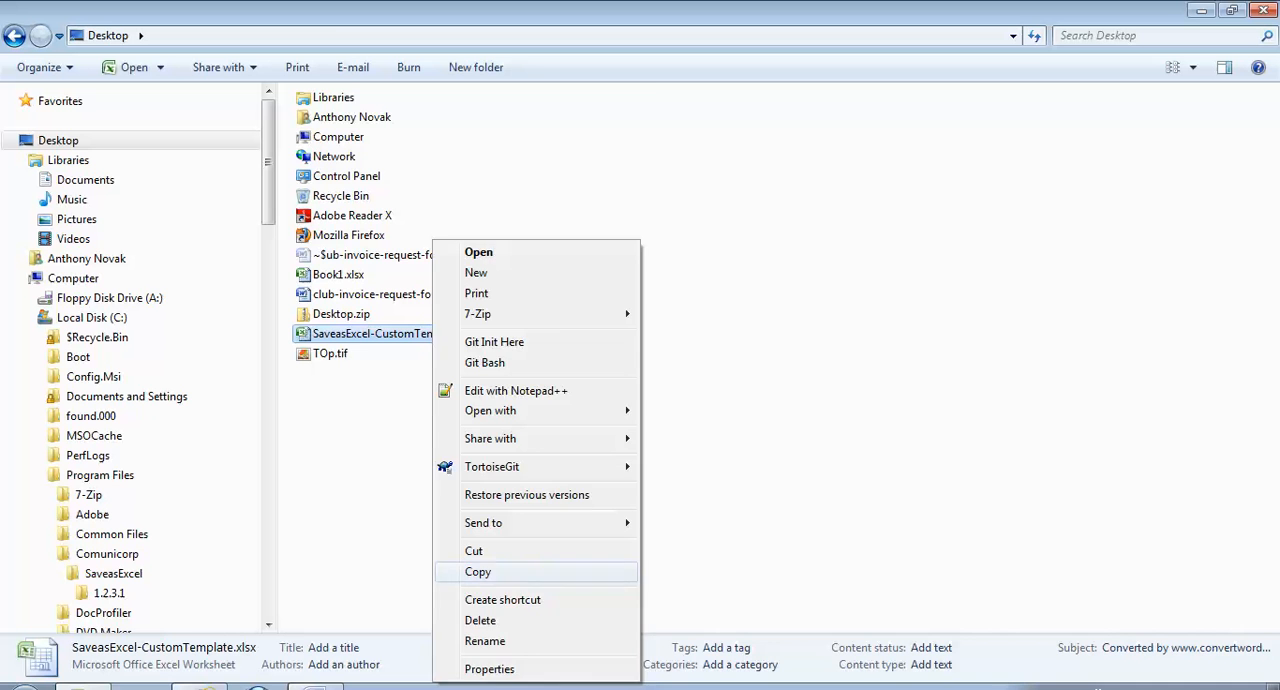
{"action": "left_click", "coordinate": [478, 571]}
{"action": "left_click", "coordinate": [109, 593]}
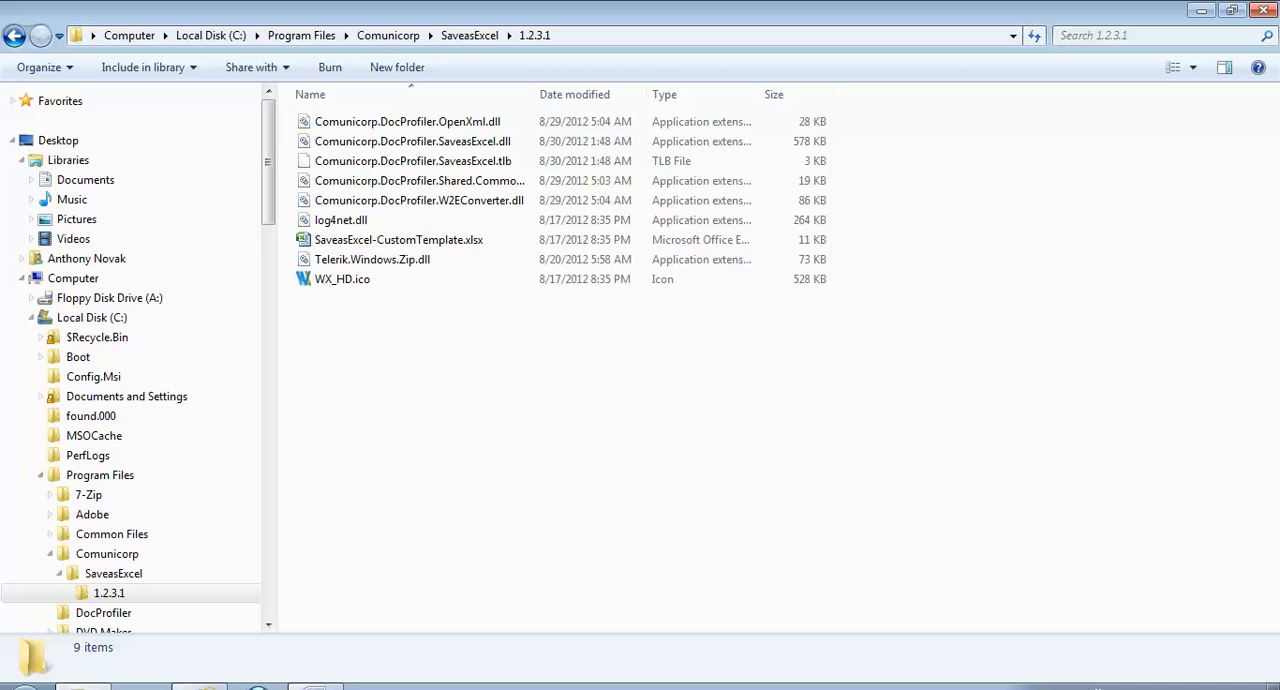
{"action": "right_click", "coordinate": [391, 374]}
{"action": "left_click", "coordinate": [430, 376]}
{"action": "right_click", "coordinate": [381, 275]}
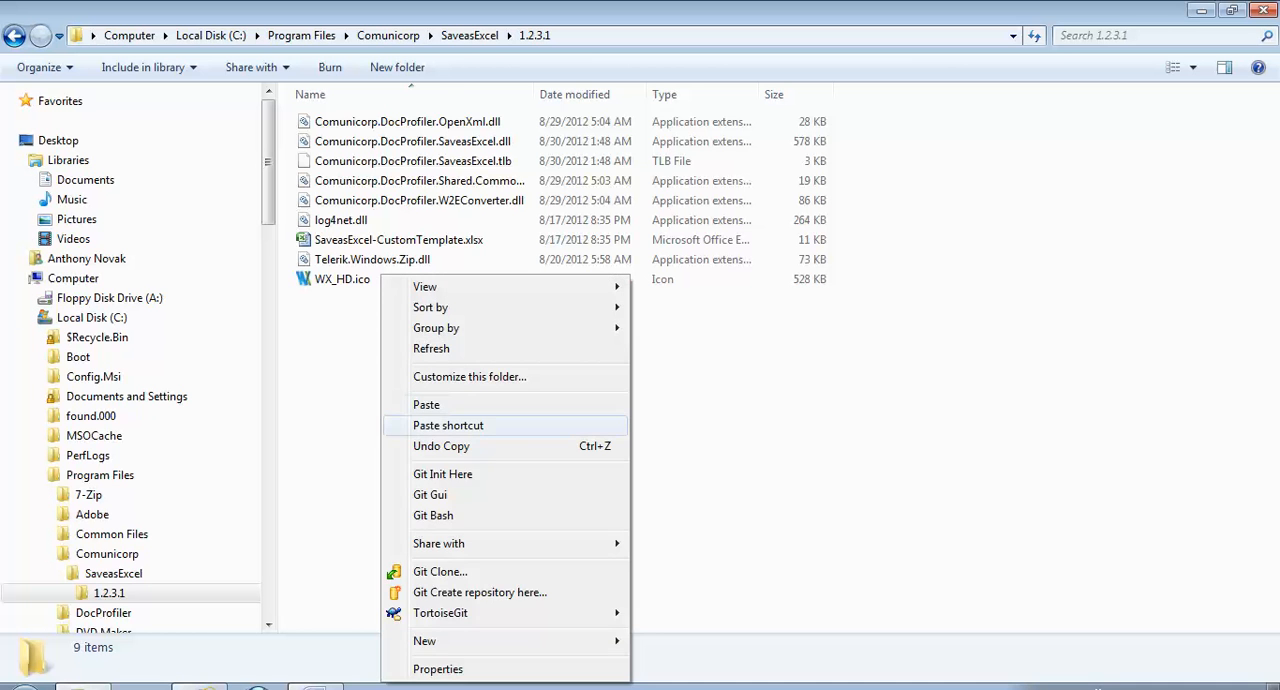
{"action": "left_click", "coordinate": [426, 404]}
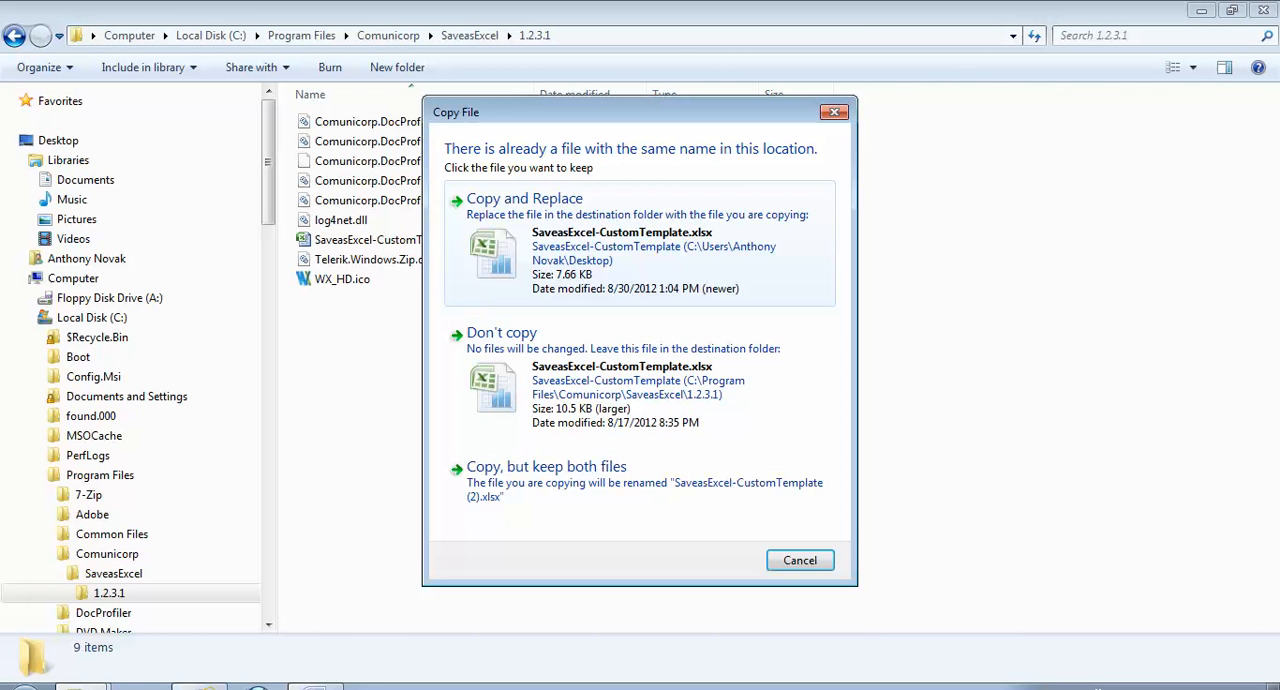
{"action": "left_click", "coordinate": [639, 243]}
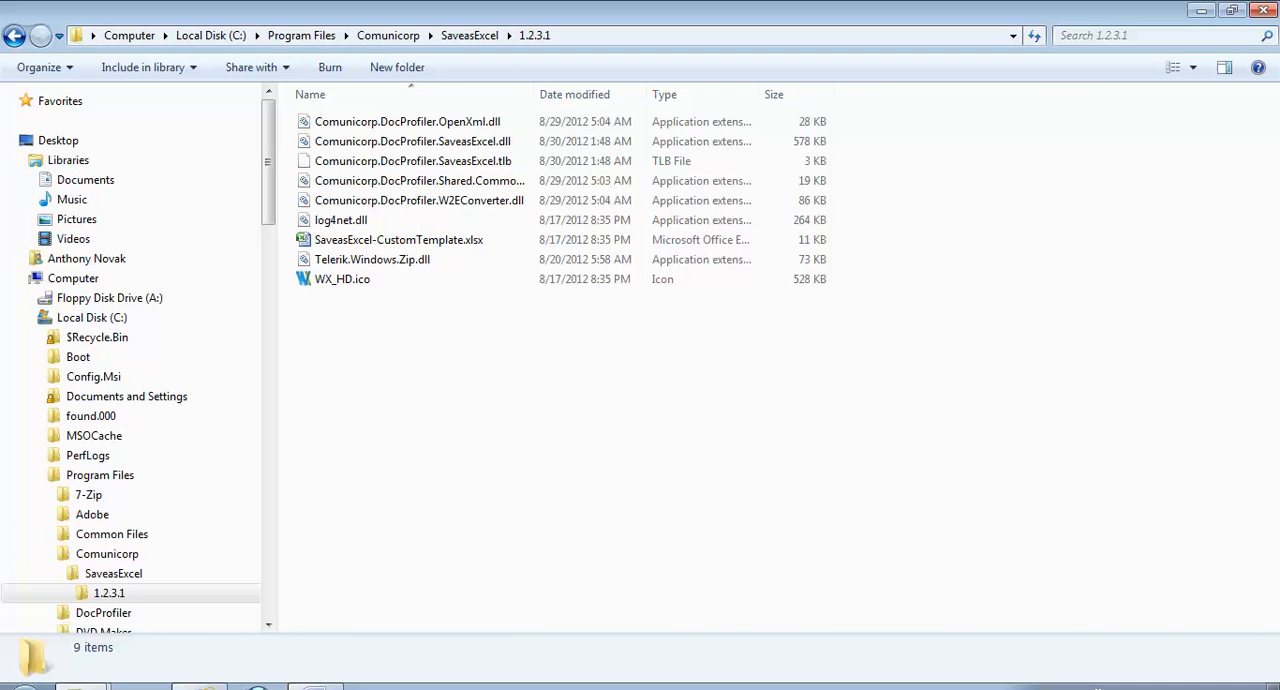
{"action": "left_click", "coordinate": [496, 345]}
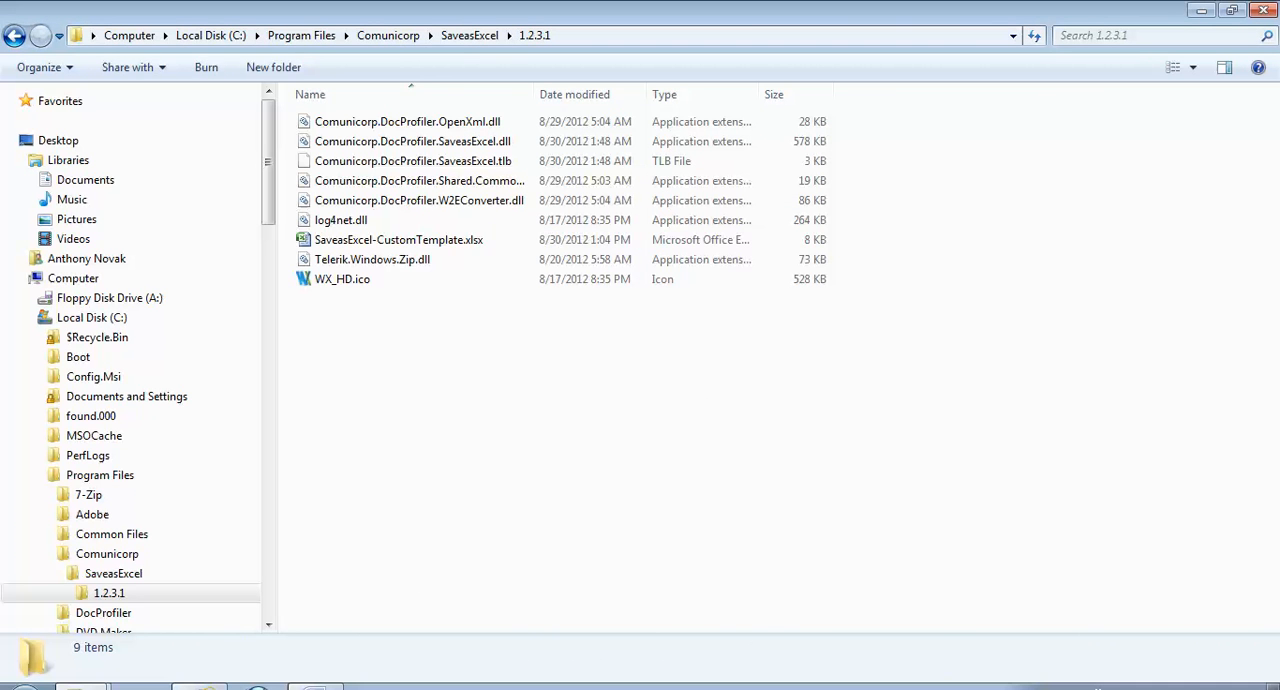
- Open SaveasExcel-CustomTemplate.xlsx from the 1.2.3.1 folder to check its customised contents, and close it
{"action": "left_click", "coordinate": [399, 240]}
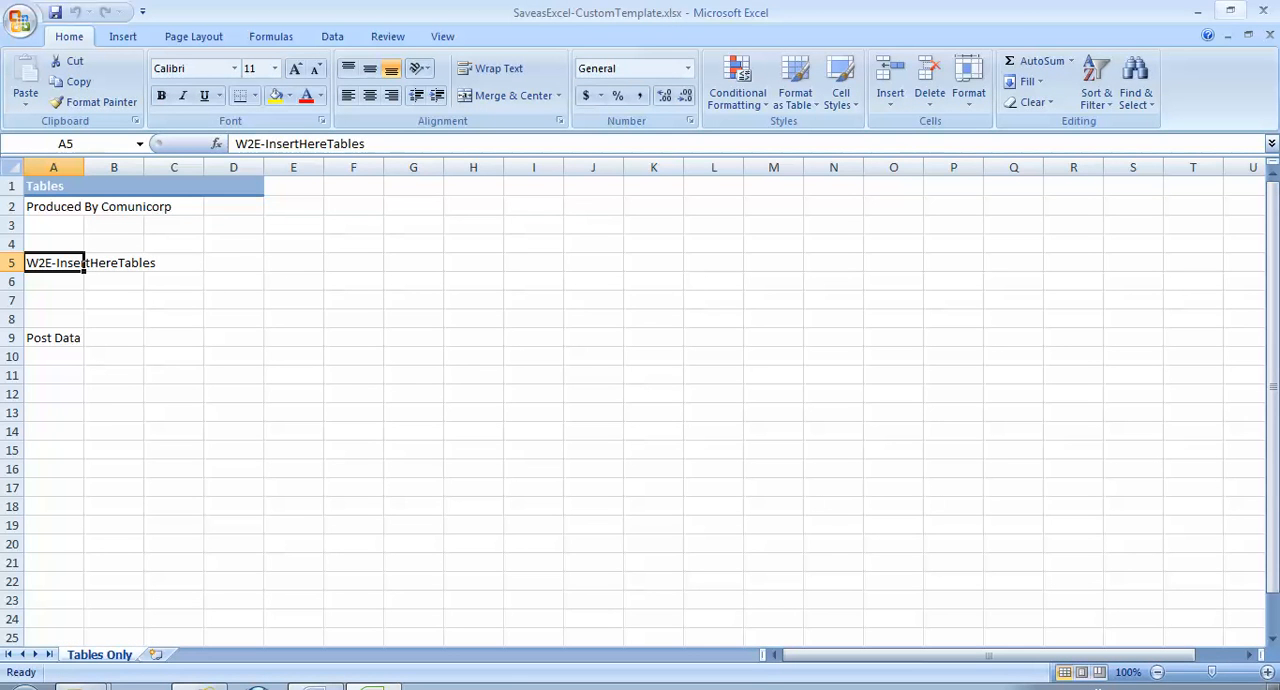
{"action": "left_click", "coordinate": [1263, 10]}
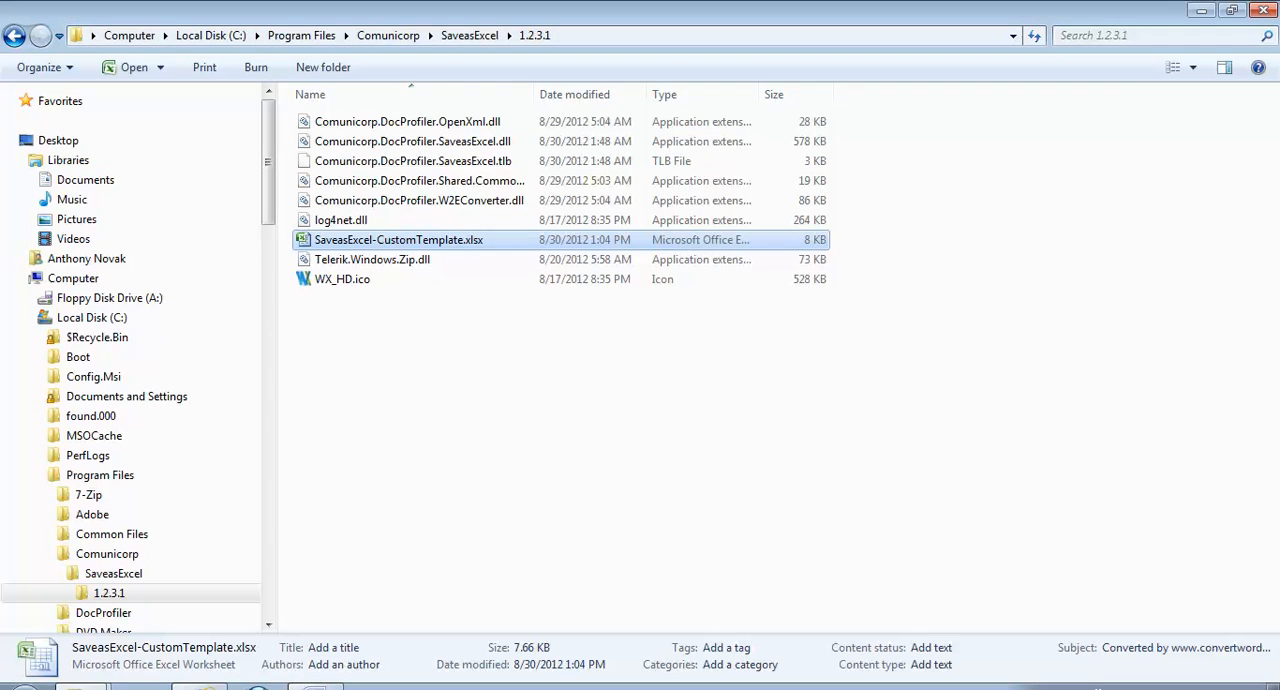
- Switch to club-invoice-request-form.docx in Word and set up a save to the Desktop as type Excel (Custom Template) (*.xlsx)
{"action": "left_click", "coordinate": [316, 687]}
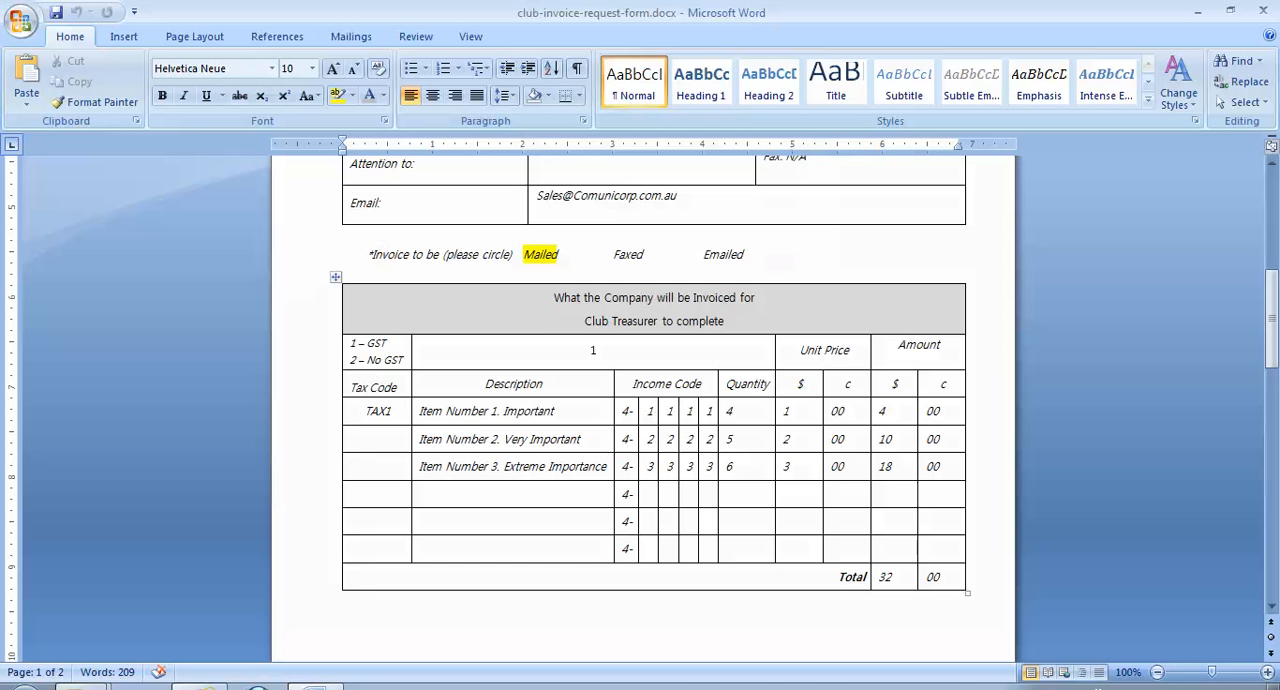
{"action": "scroll", "coordinate": [650, 400], "scroll_direction": "up", "scroll_amount": 6}
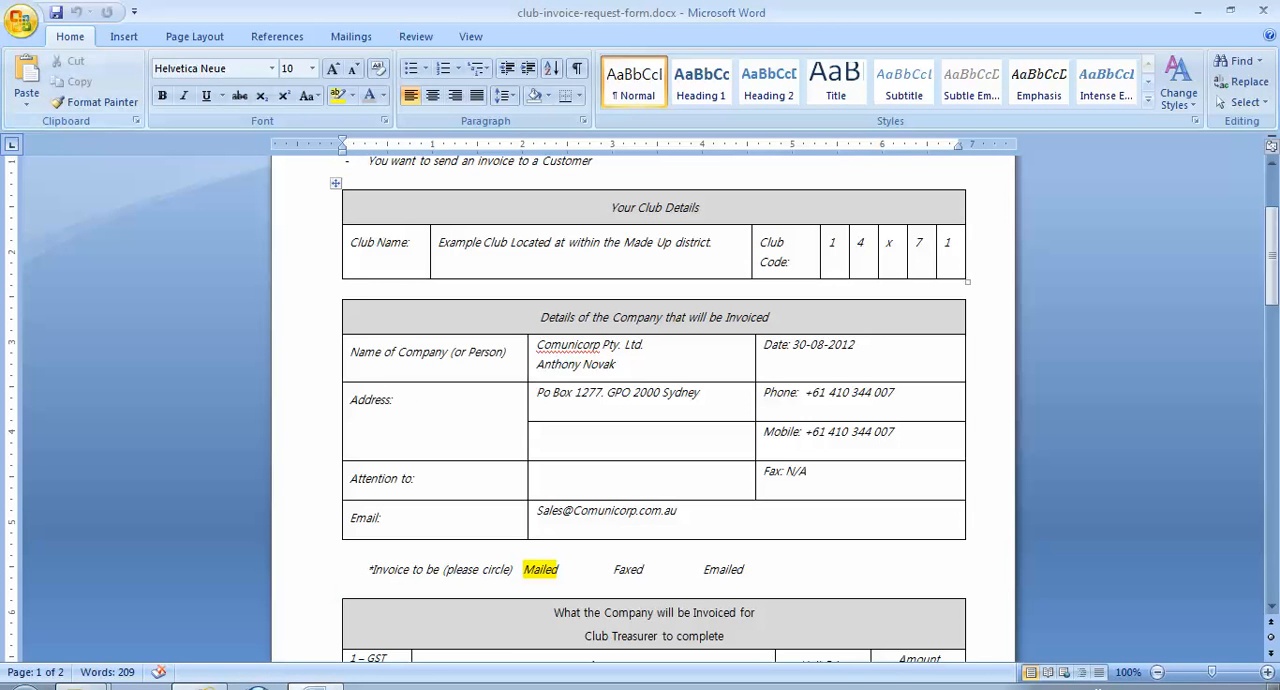
{"action": "left_click", "coordinate": [20, 20]}
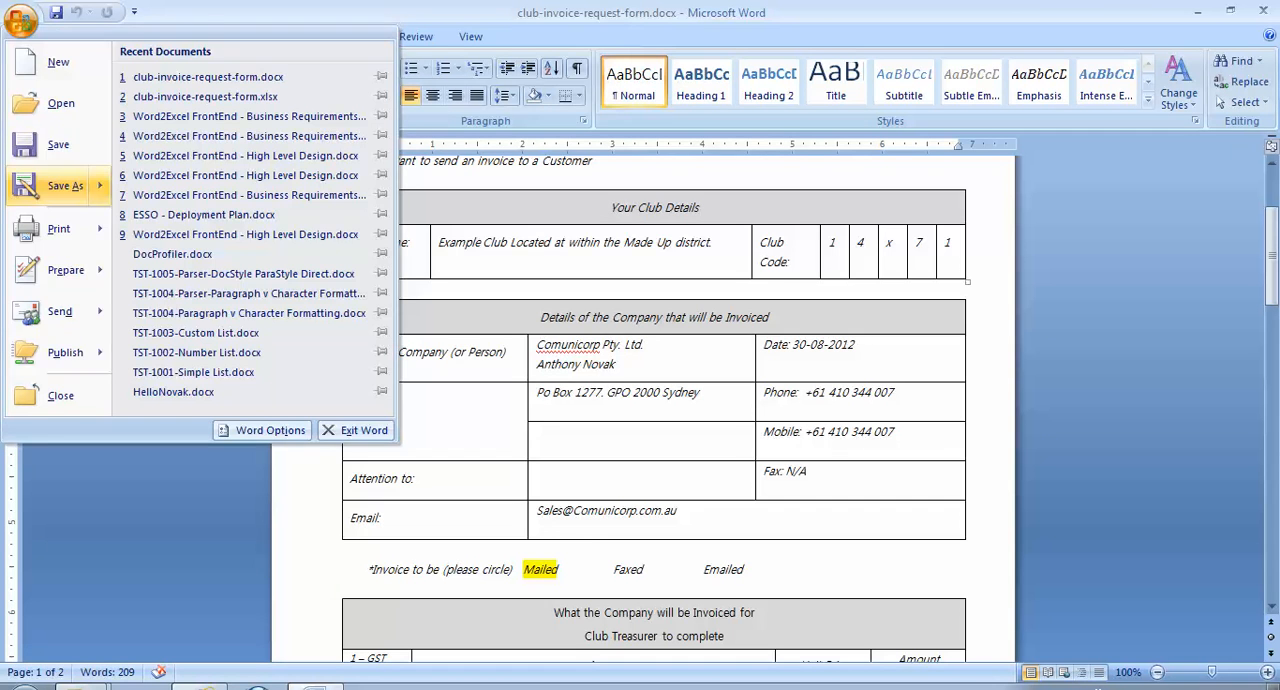
{"action": "left_click", "coordinate": [64, 186]}
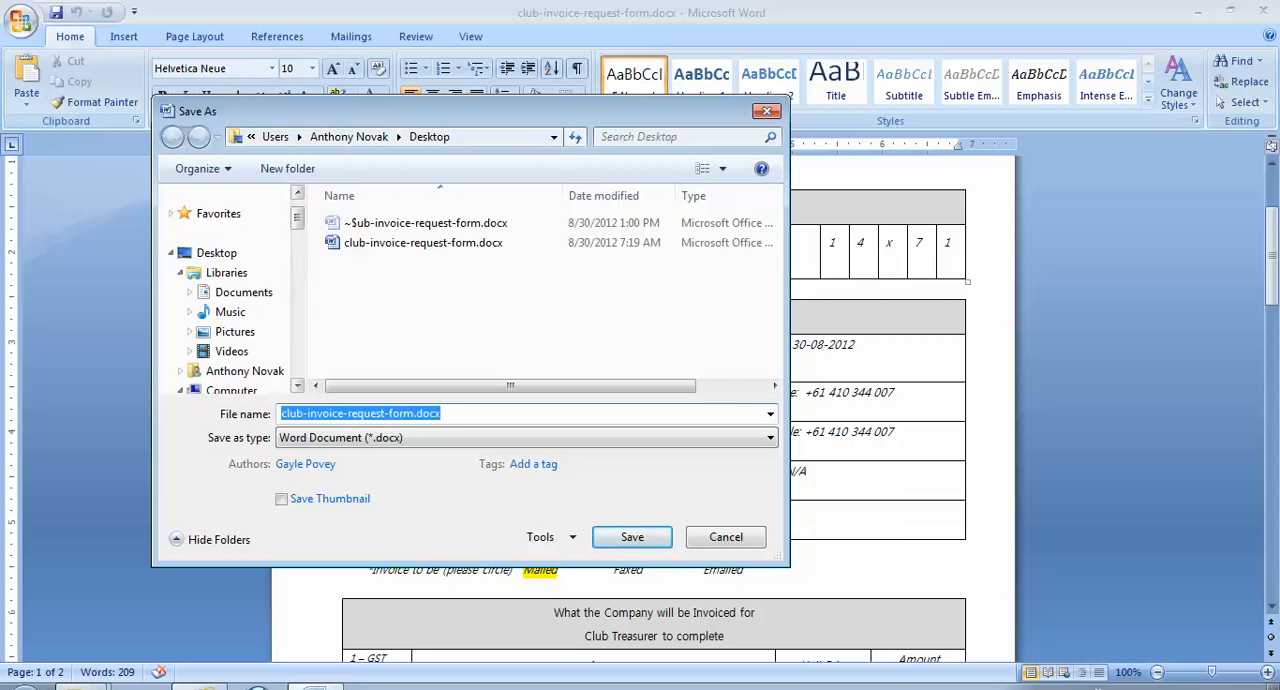
{"action": "left_click", "coordinate": [217, 253]}
{"action": "left_click", "coordinate": [526, 438]}
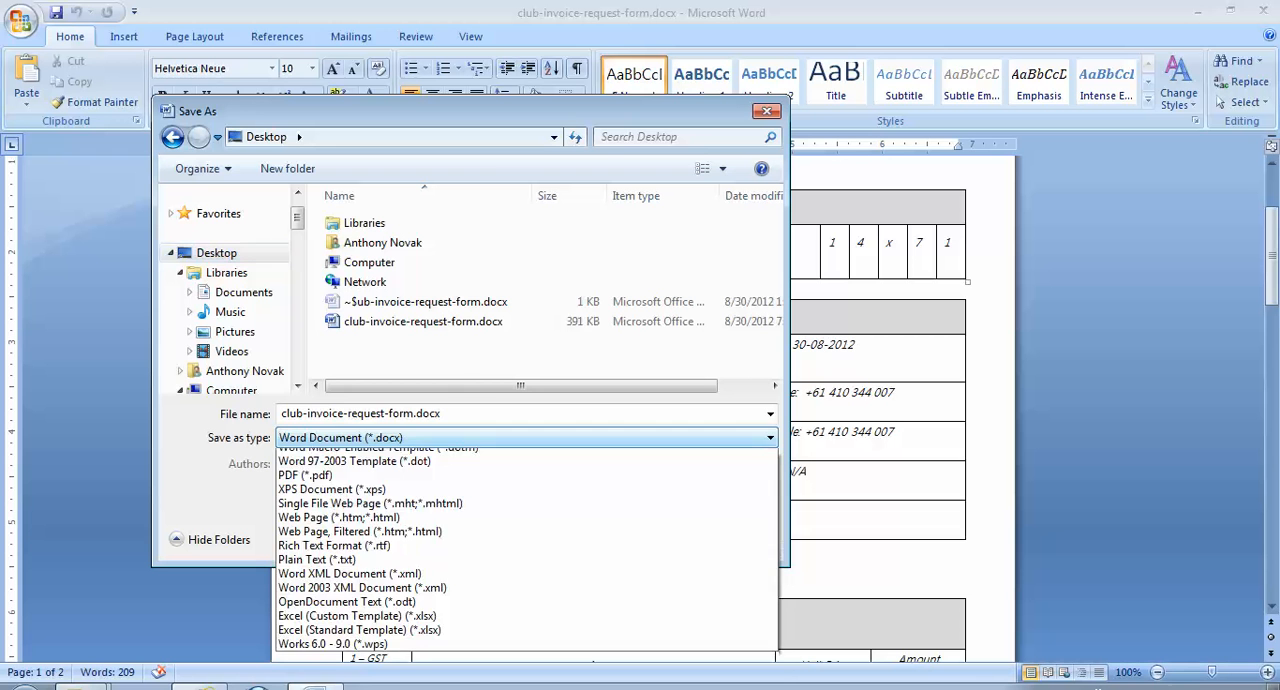
{"action": "left_click", "coordinate": [358, 682]}
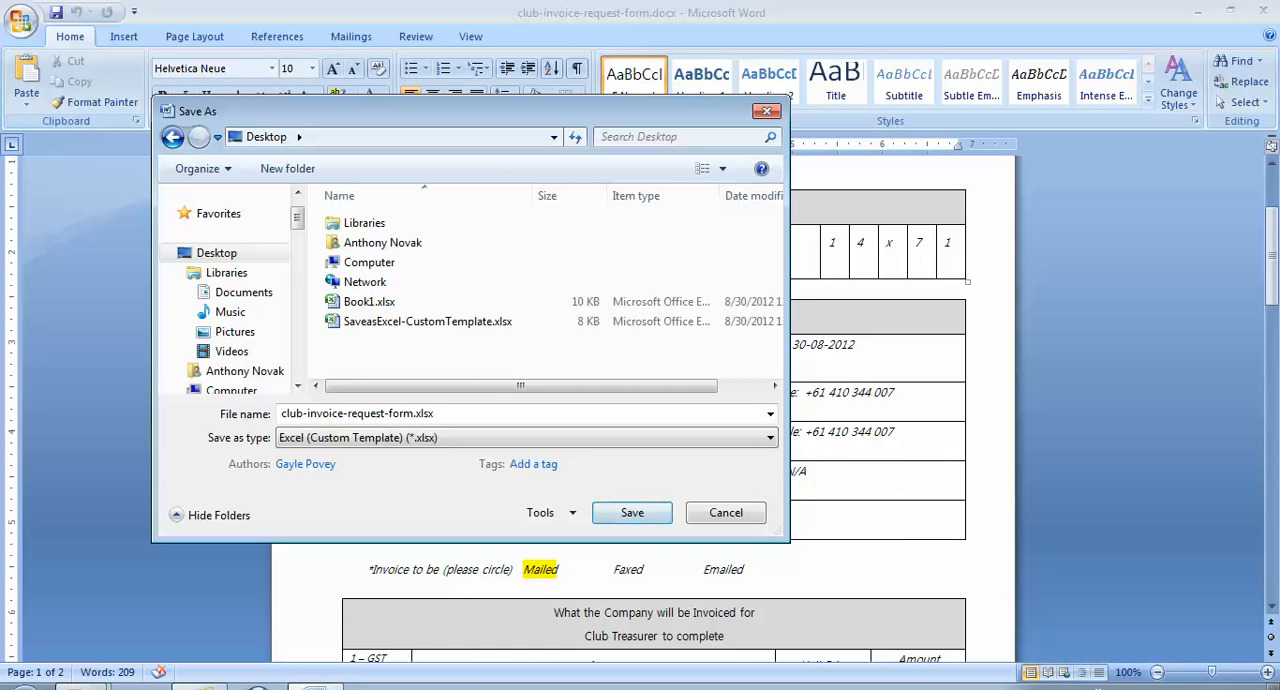
- Check the SaveasExcel-CustomTemplate.xlsx file in the 1.2.3.1 folder window, and return to the pending save in Word
{"action": "left_click", "coordinate": [80, 687]}
{"action": "left_click", "coordinate": [160, 627]}
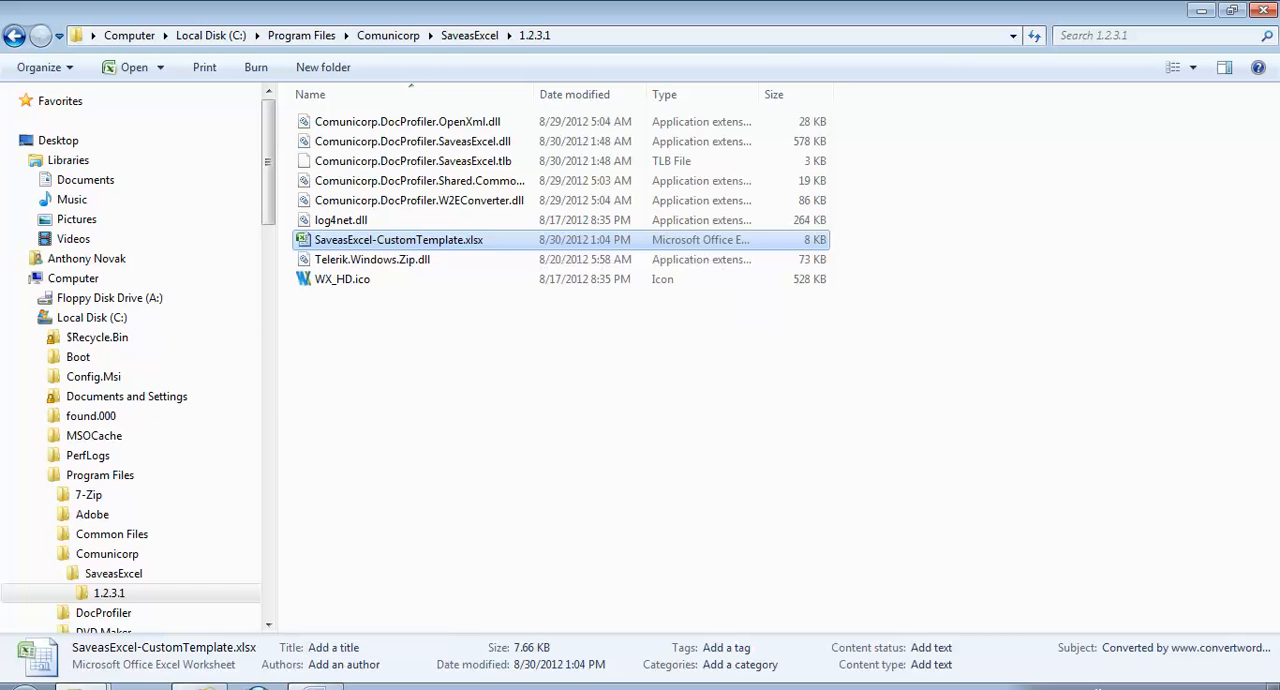
{"action": "left_click", "coordinate": [316, 686]}
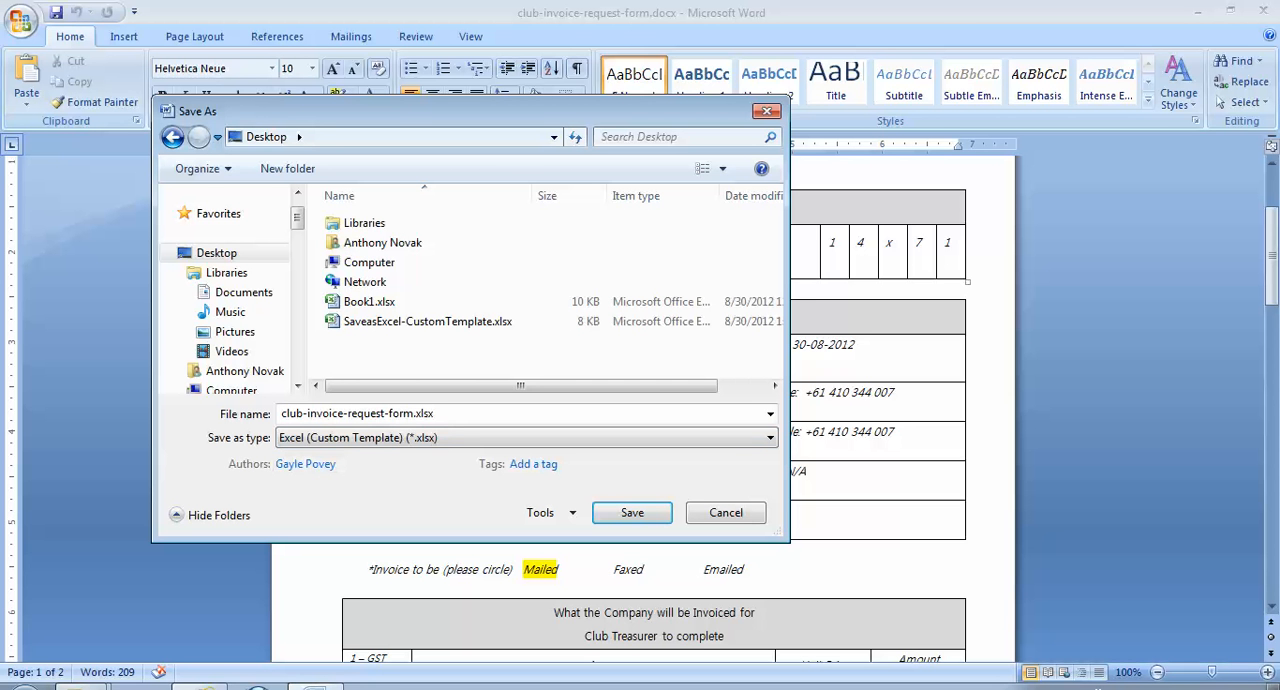
- Save the form to the Desktop as club-invoice-request-form.xlsx and acknowledge the notice about closing the file
{"action": "left_click", "coordinate": [632, 513]}
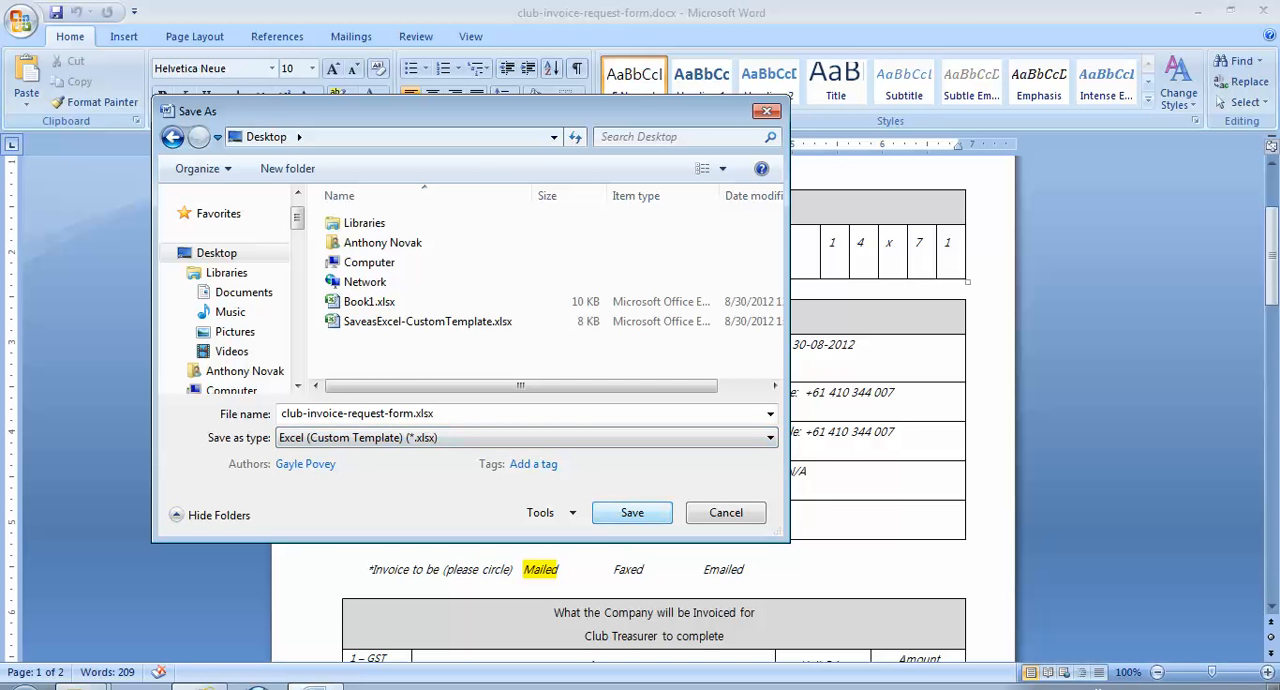
{"action": "left_click", "coordinate": [632, 513]}
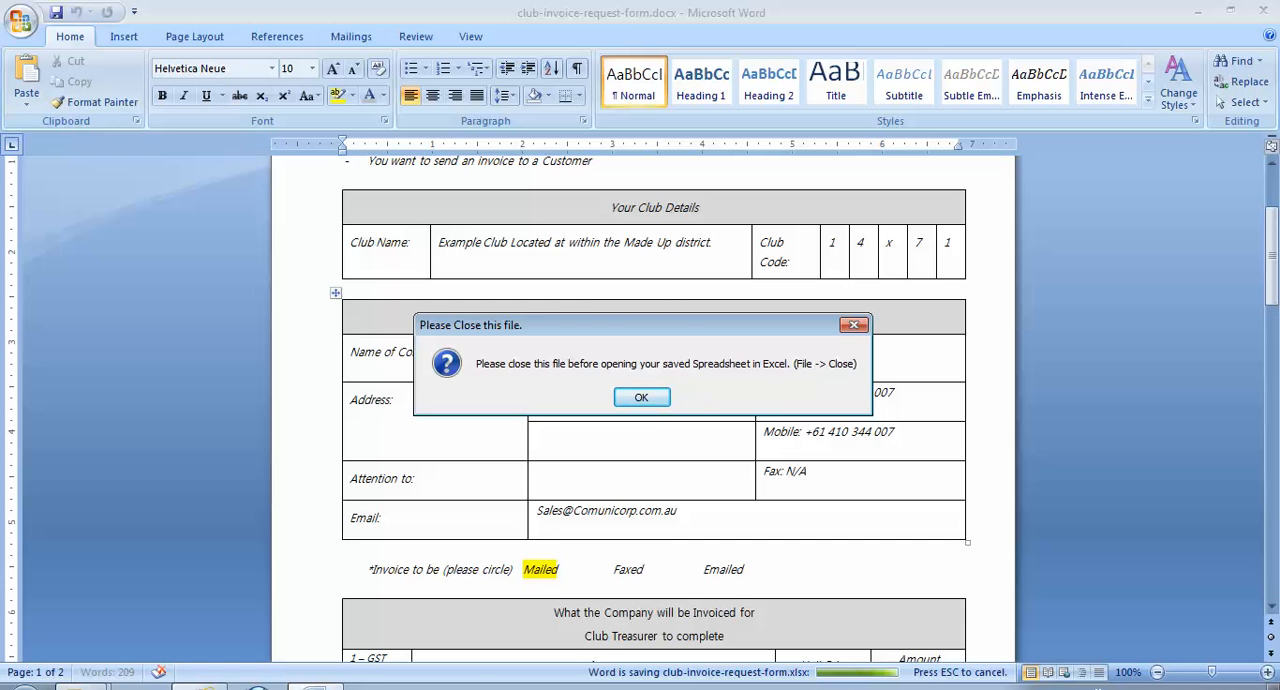
{"action": "key", "text": "Return"}
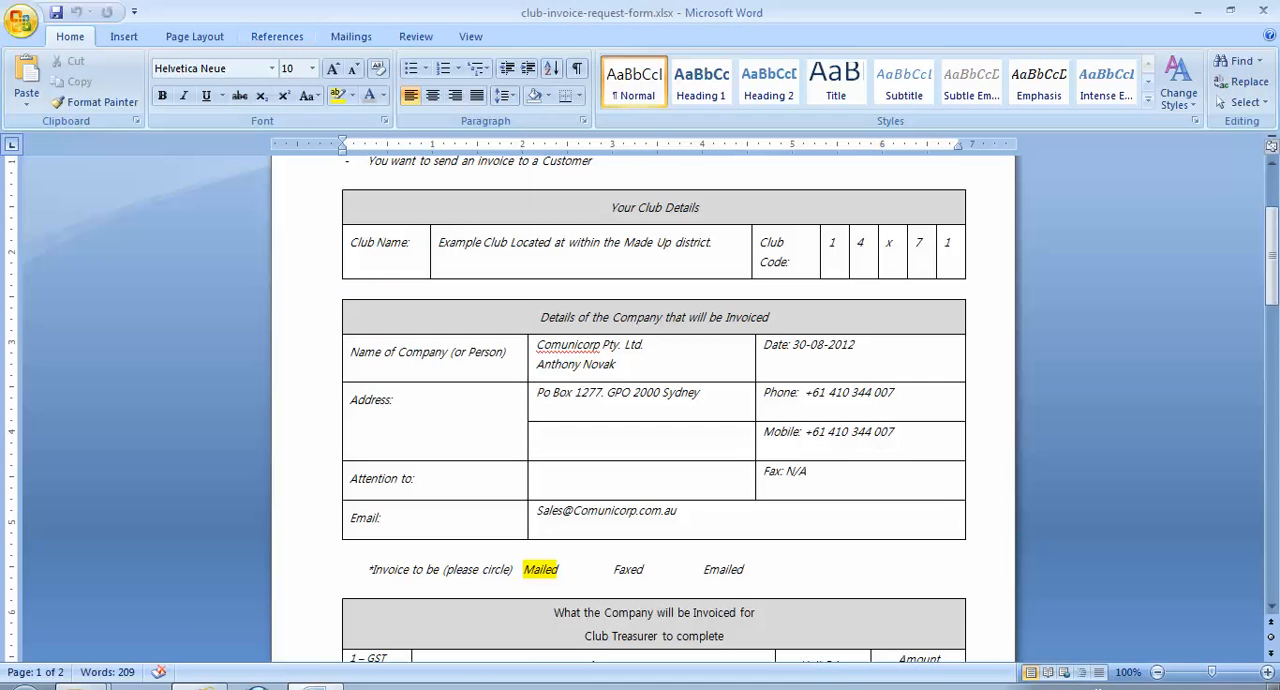
- Close the form in Word and open the converted club-invoice-request-form.xlsx from the Desktop folder in Excel
{"action": "left_click", "coordinate": [20, 20]}
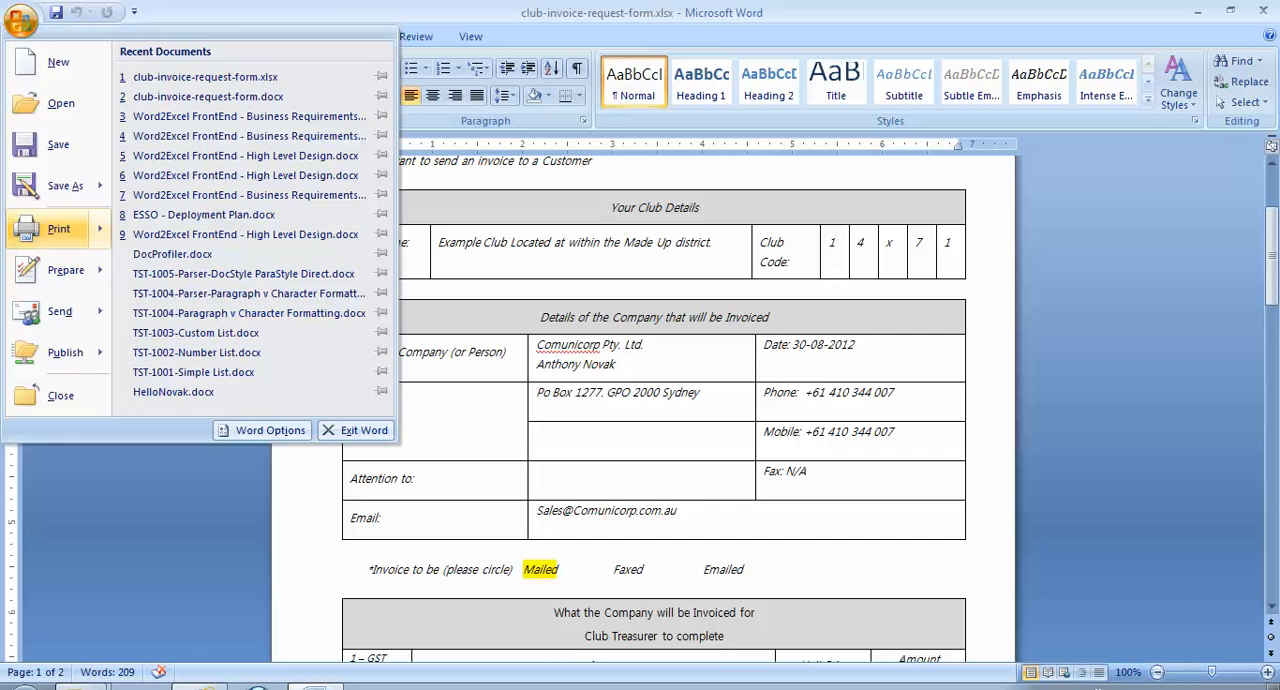
{"action": "left_click", "coordinate": [59, 229]}
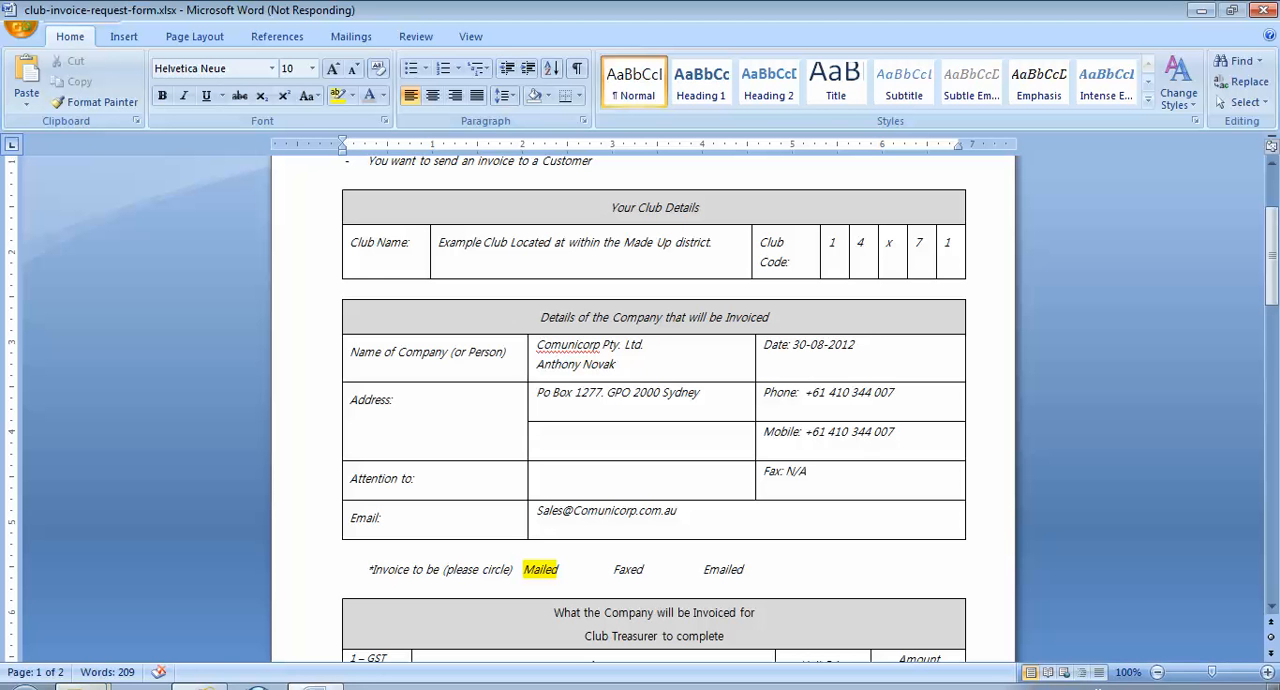
{"action": "left_click", "coordinate": [83, 687]}
{"action": "left_click", "coordinate": [160, 628]}
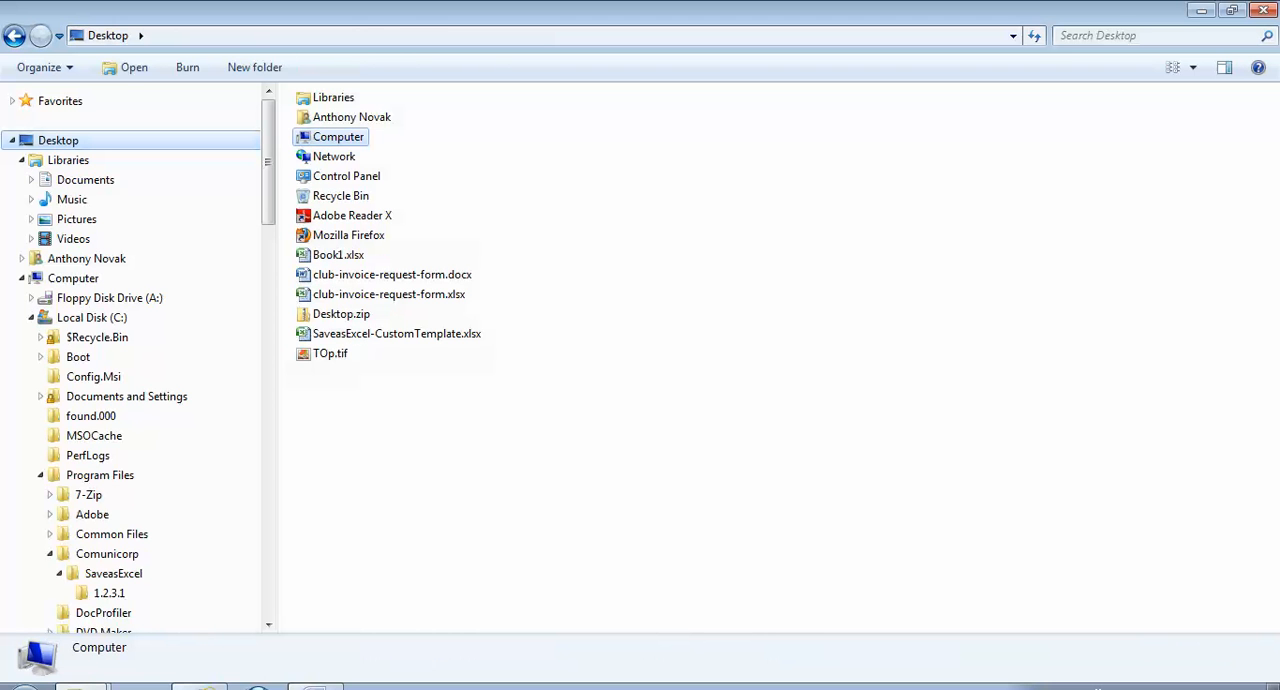
{"action": "left_click", "coordinate": [389, 294]}
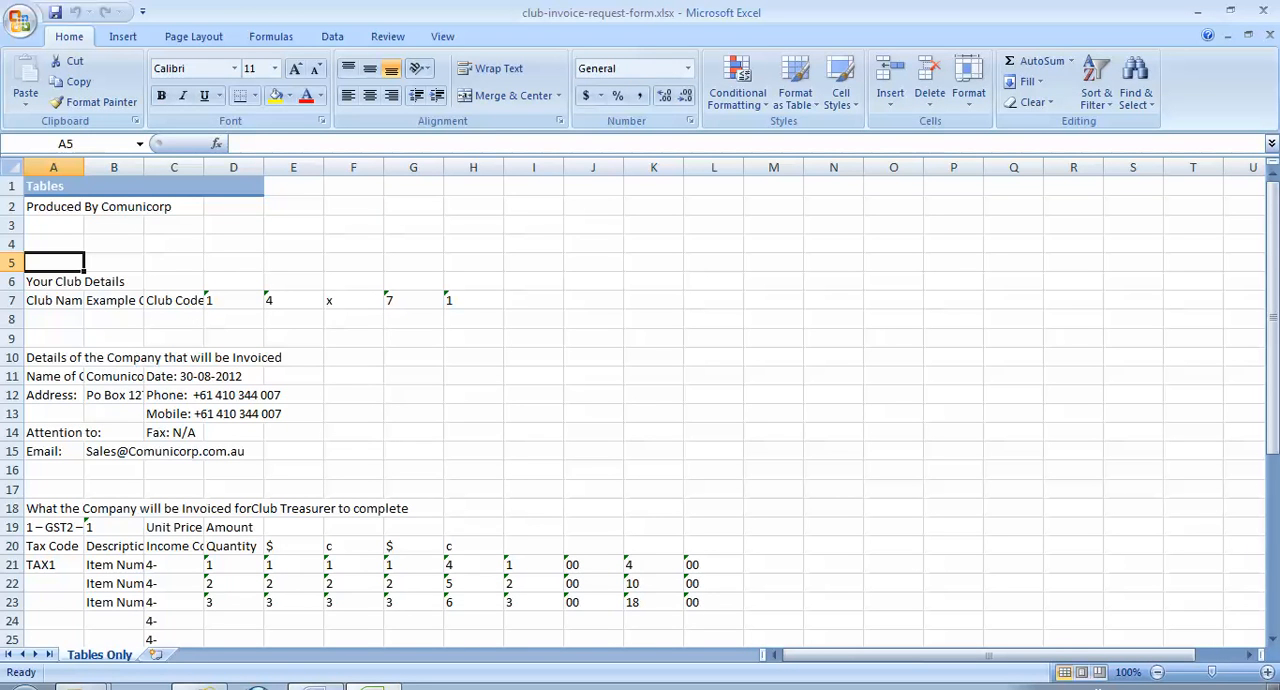
- Widen column B to fit its text, and review the item amounts in I21:L23 and the rows down to Post Data
{"action": "left_click", "coordinate": [114, 207]}
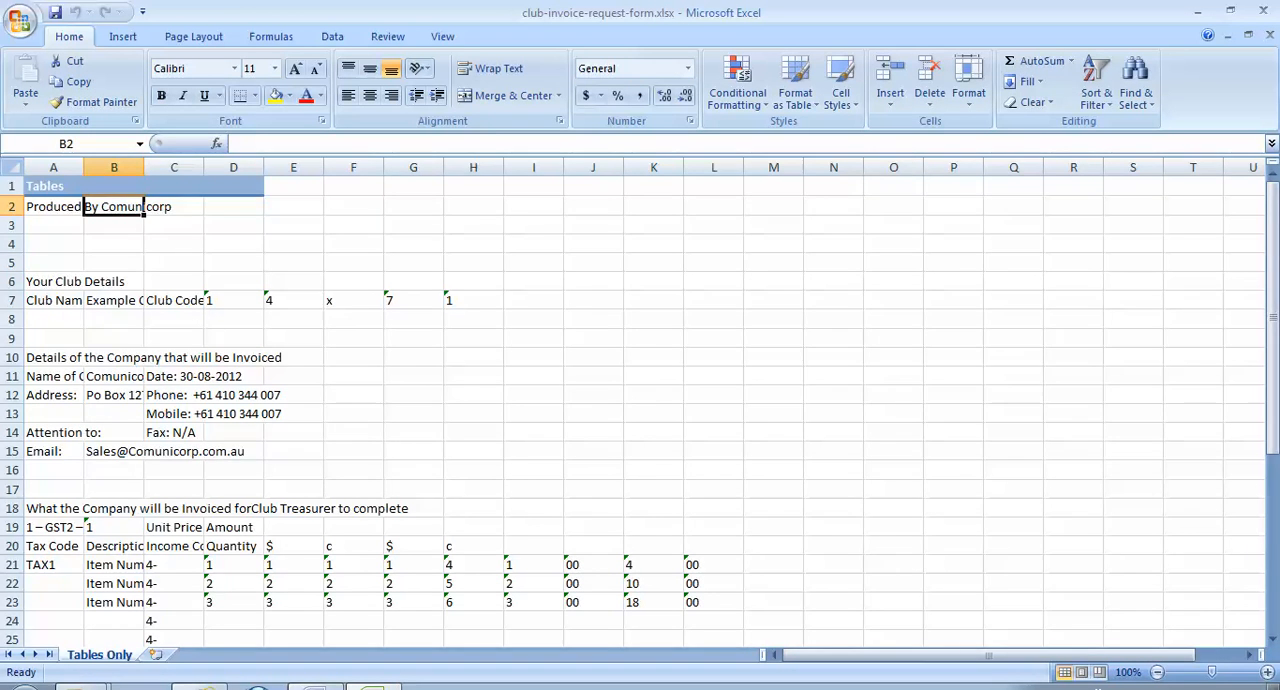
{"action": "left_click_drag", "start_coordinate": [144, 167], "coordinate": [449, 167]}
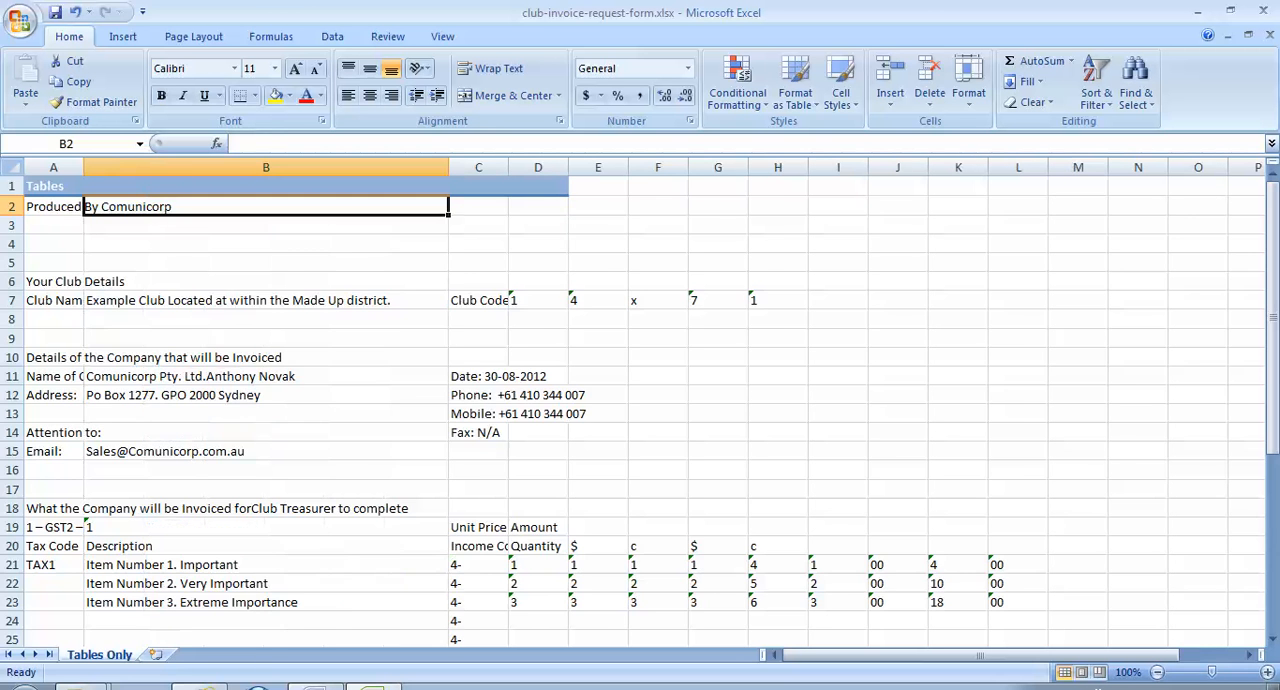
{"action": "scroll", "coordinate": [640, 400], "scroll_direction": "down", "scroll_amount": 5}
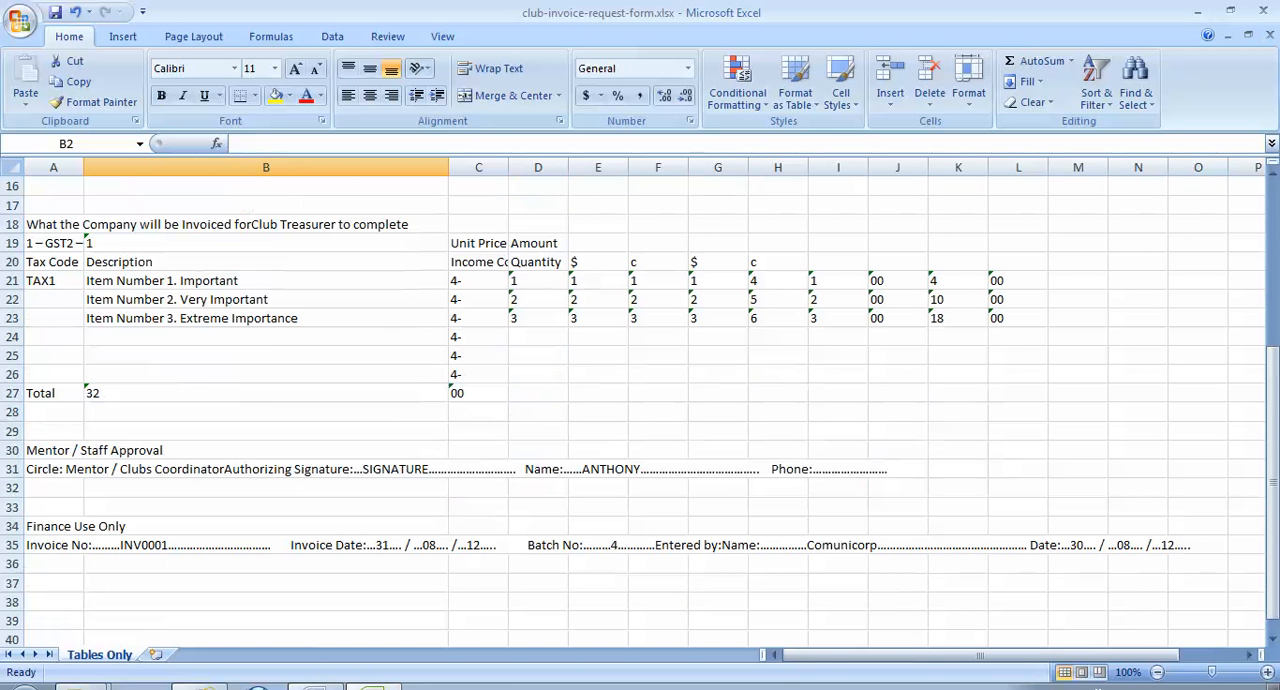
{"action": "left_click", "coordinate": [838, 281]}
{"action": "left_click_drag", "start_coordinate": [838, 281], "coordinate": [1018, 318]}
{"action": "scroll", "coordinate": [640, 400], "scroll_direction": "down", "scroll_amount": 4}
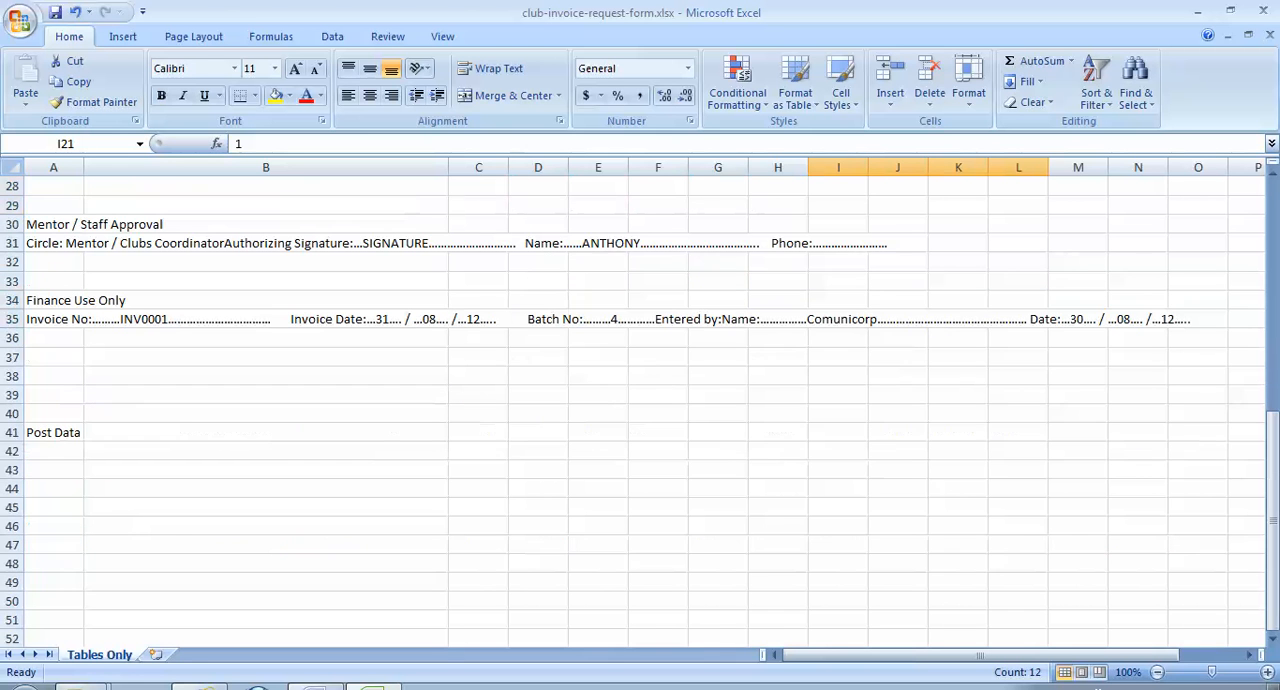